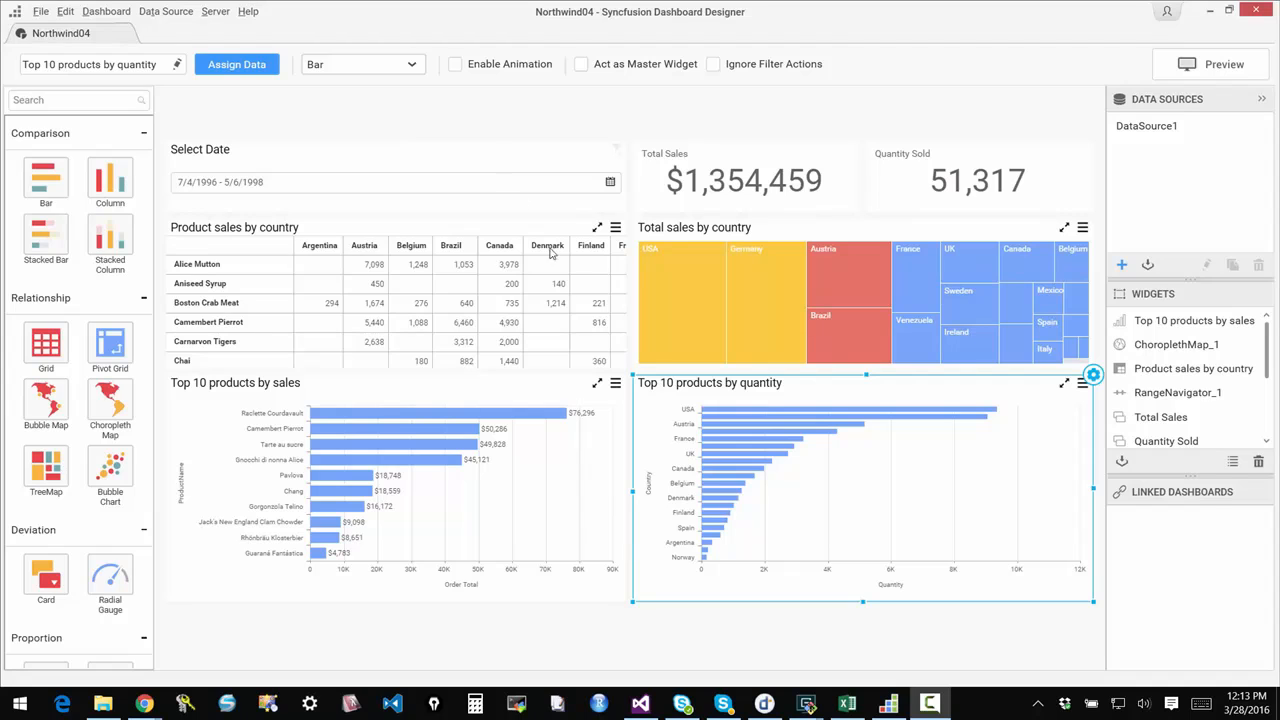
Switch to Excel to view the Northwind.xls source workbook, and return to the Syncfusion Dashboard Designer
click(860, 708)
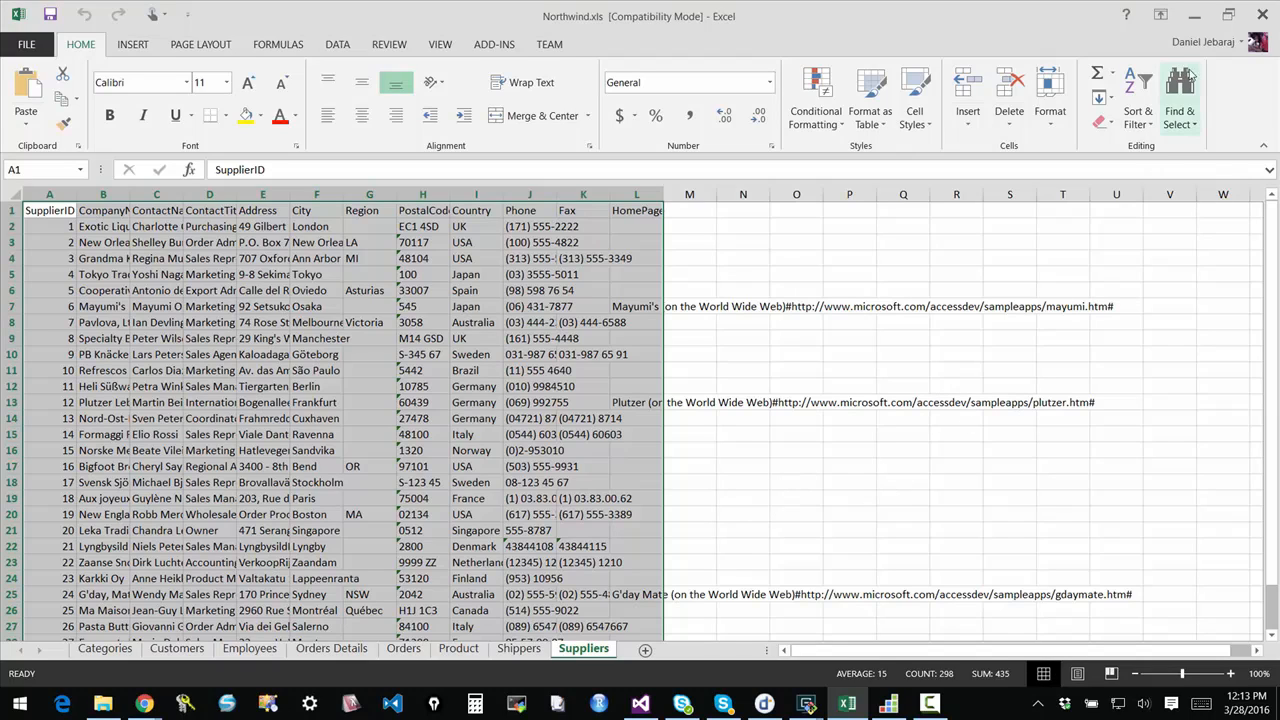
click(1194, 16)
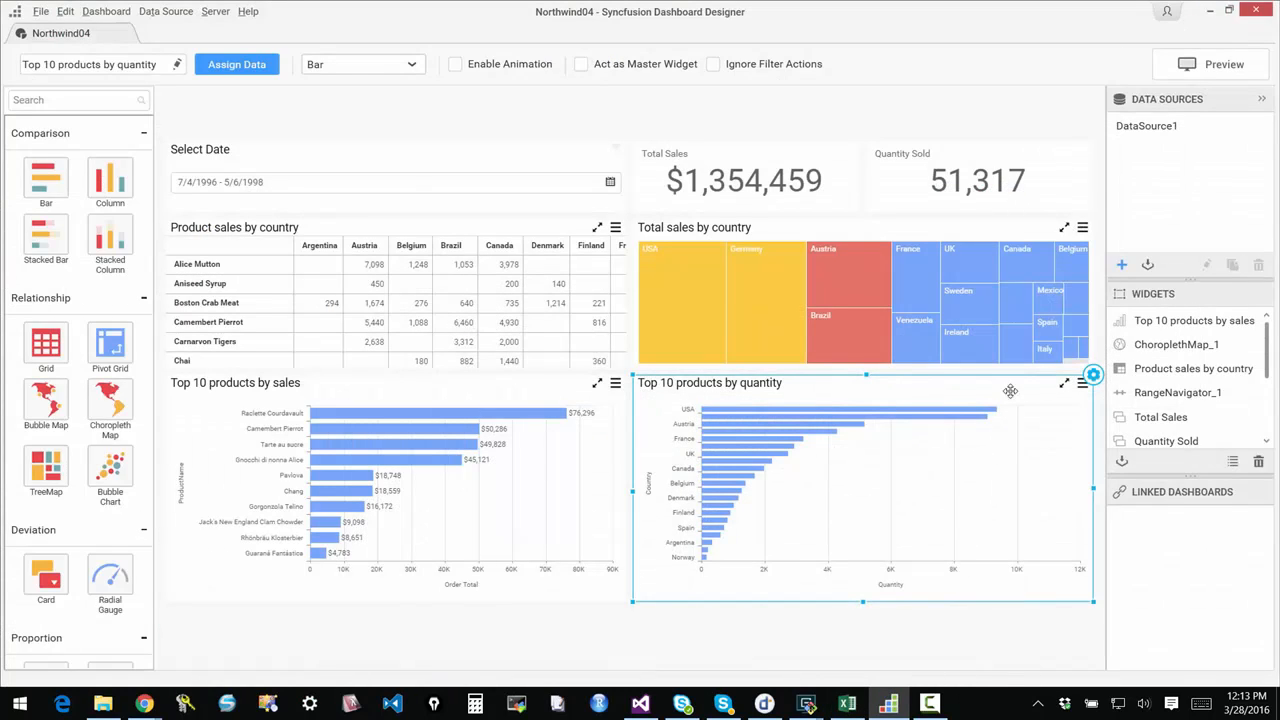
Open DataSource1 and examine its Customers, Orders Details, Orders and Product tables along with the data preview rows and columns
click(1148, 134)
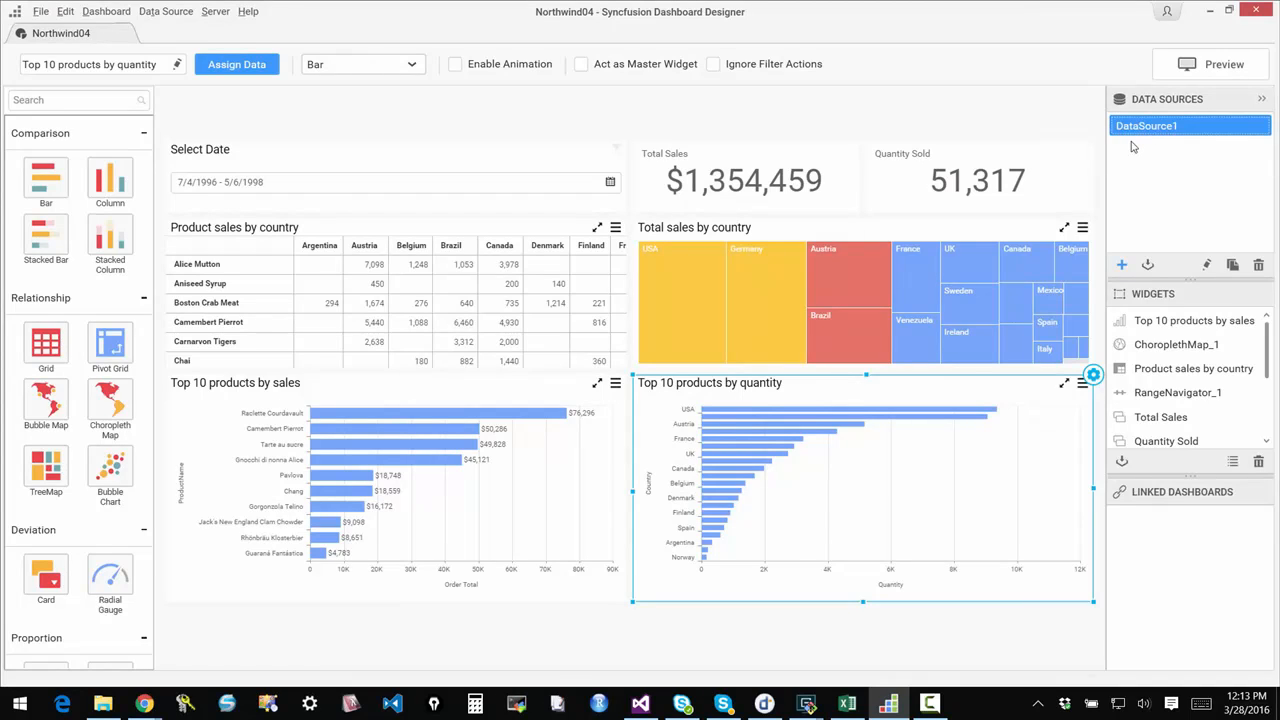
double_click(1133, 147)
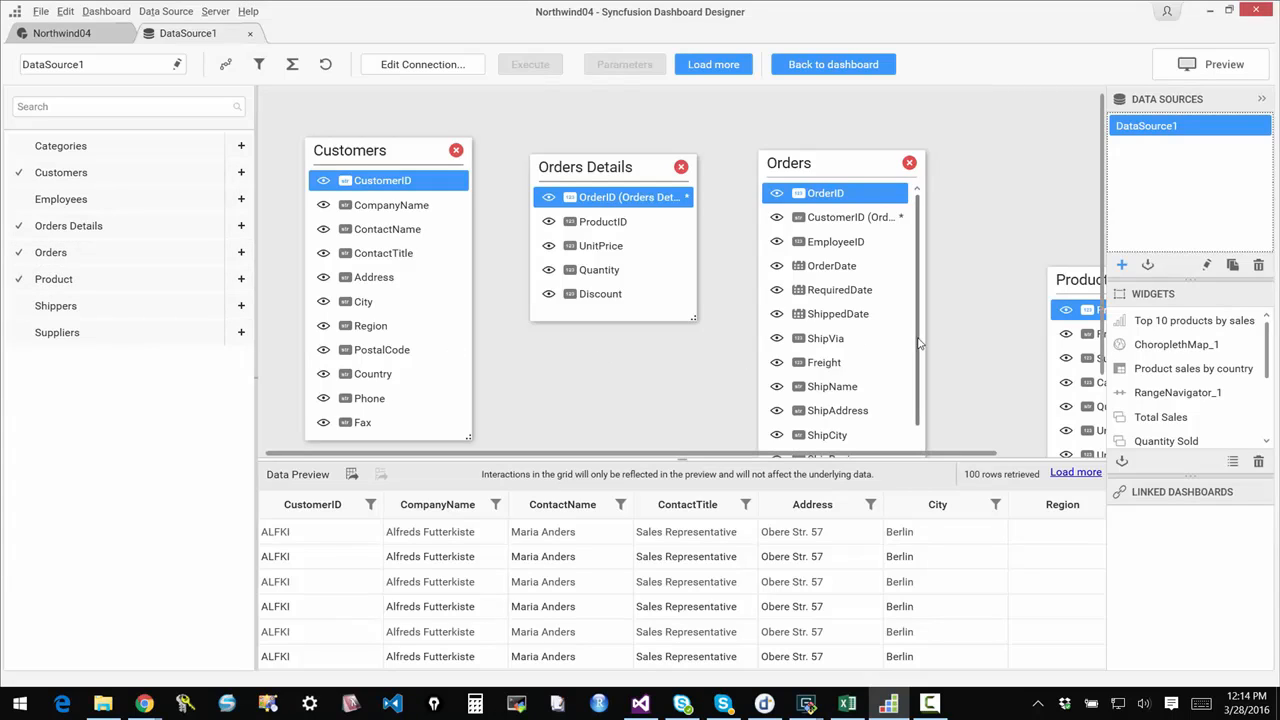
drag(918, 344, 910, 395)
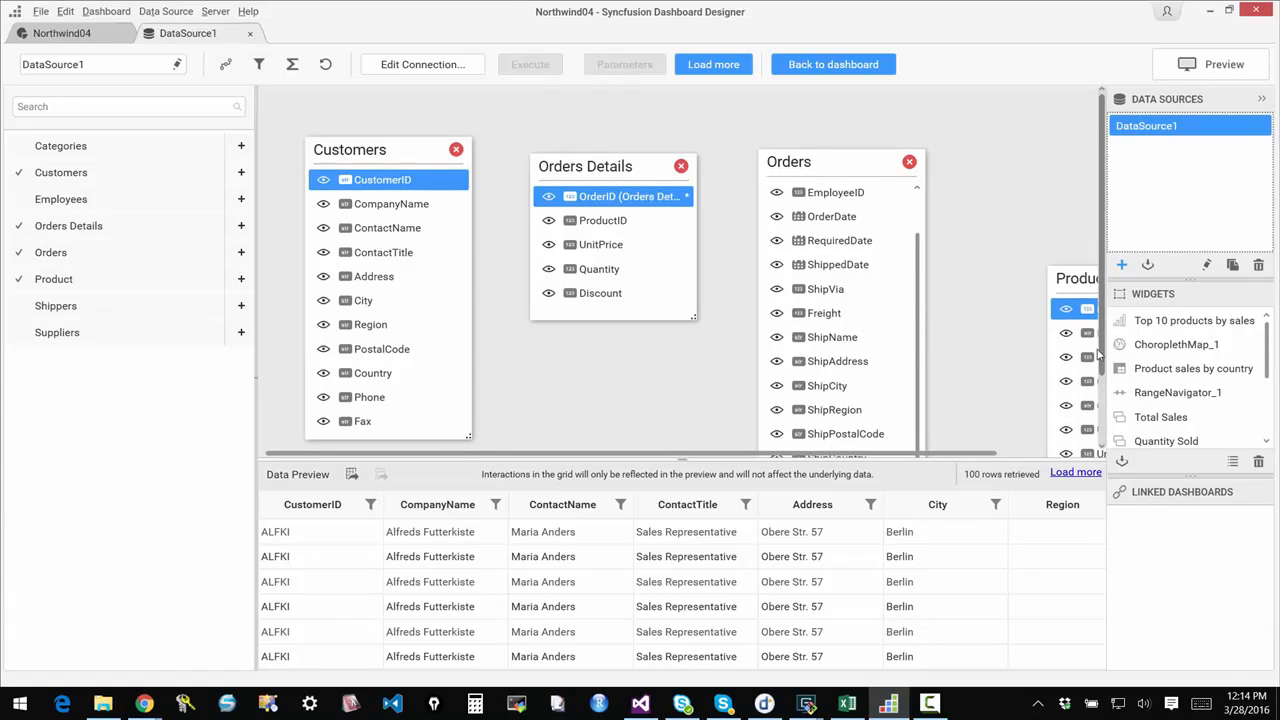
scroll(1100, 310, down, 3)
scroll(1095, 300, up, 2)
scroll(1090, 298, up, 1)
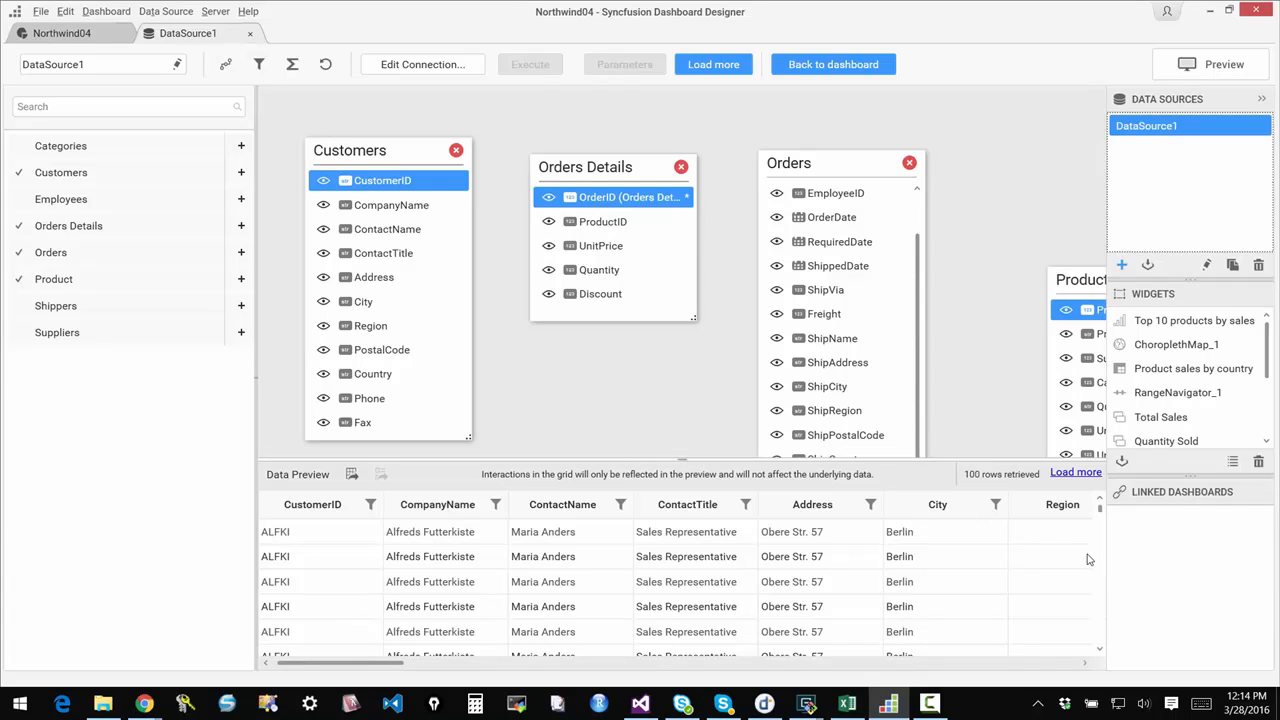
scroll(1100, 530, down, 10)
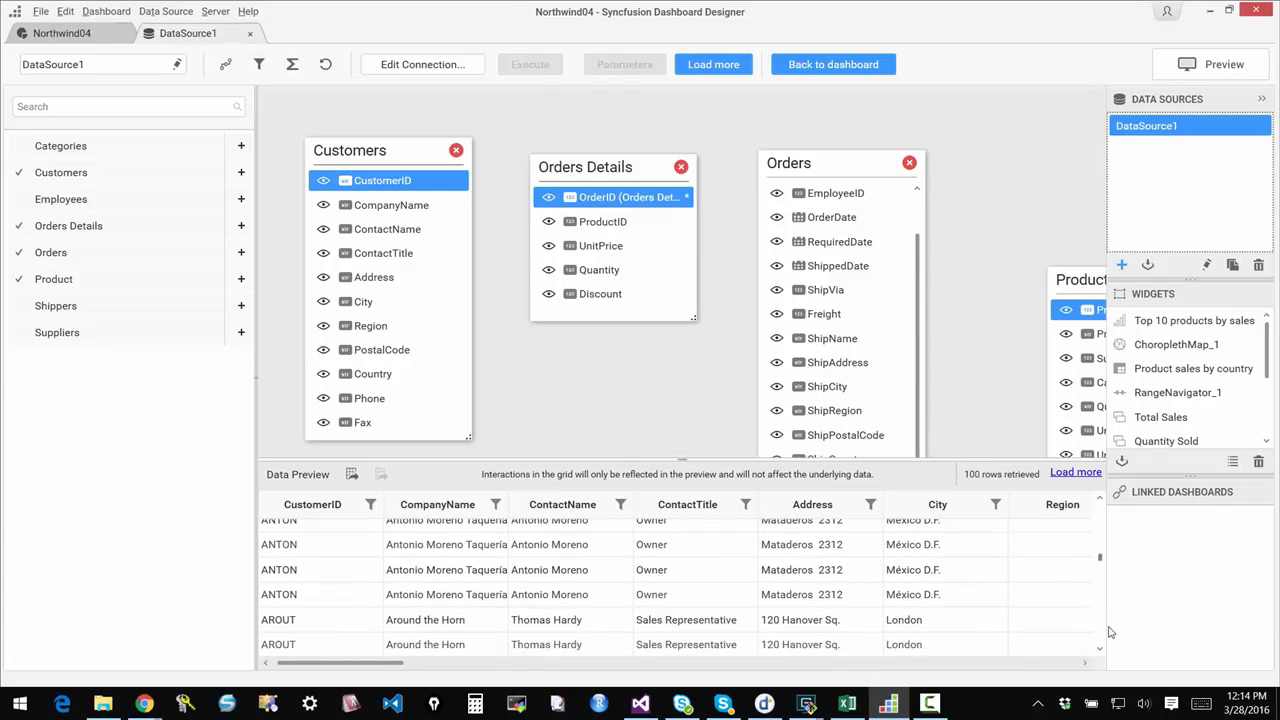
scroll(1100, 566, up, 10)
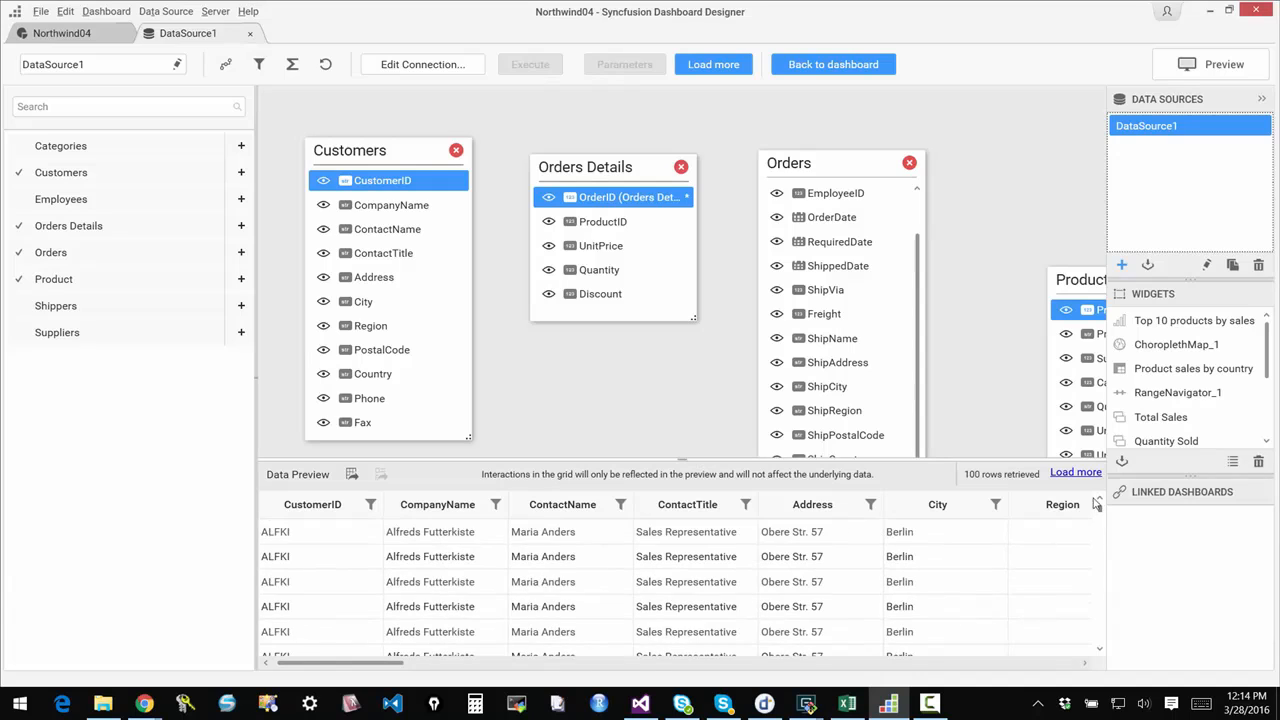
drag(390, 668, 570, 668)
drag(817, 679, 284, 697)
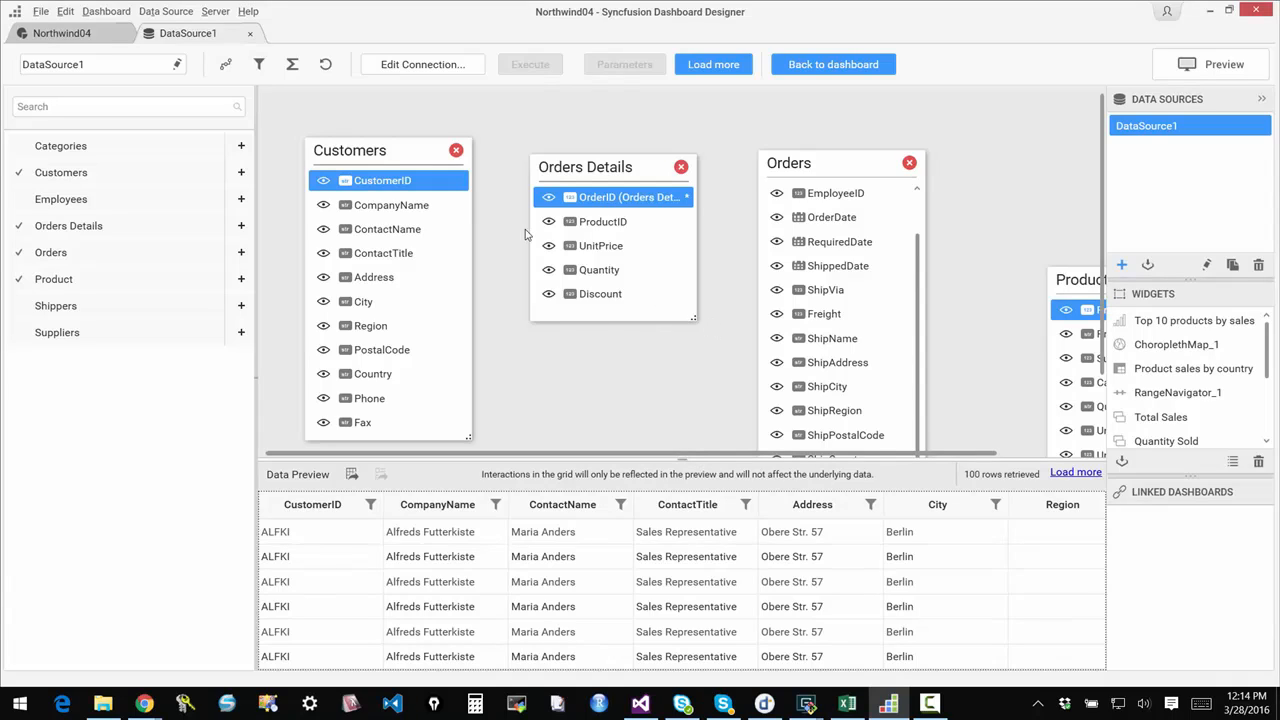
Check the data source's table joins and review the Order Total expression in the Expression Designer
click(228, 68)
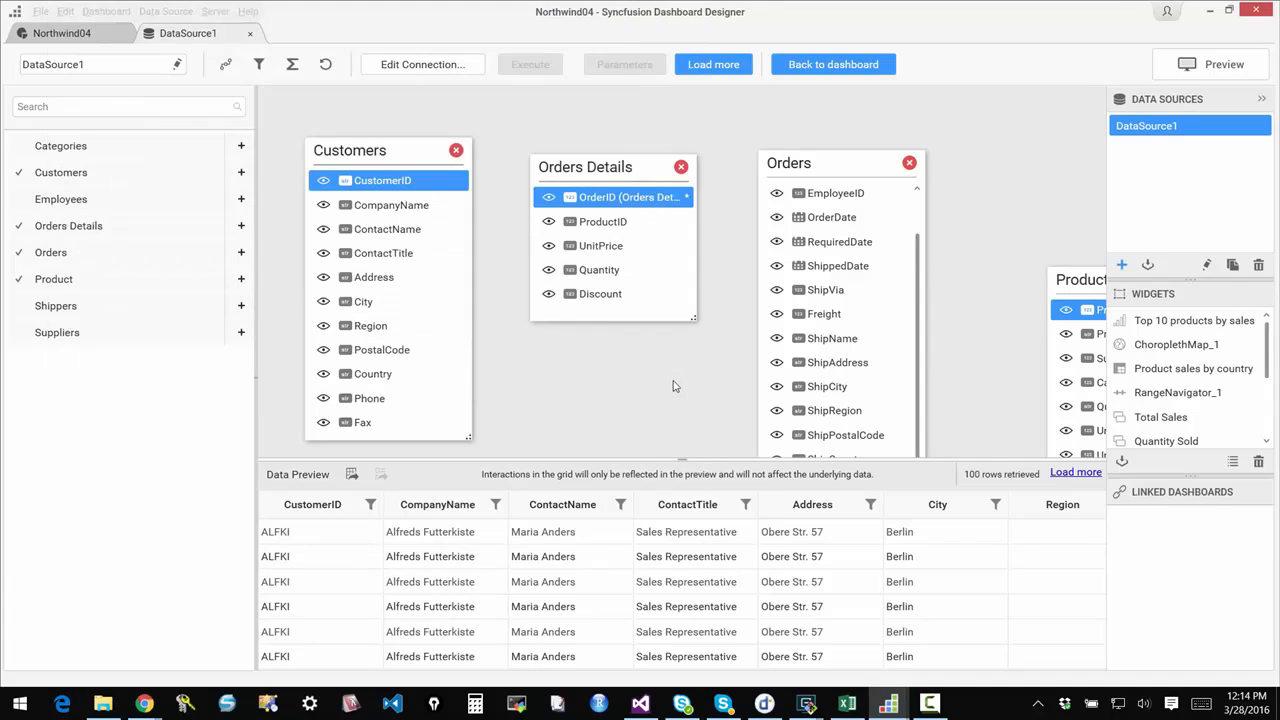
click(671, 383)
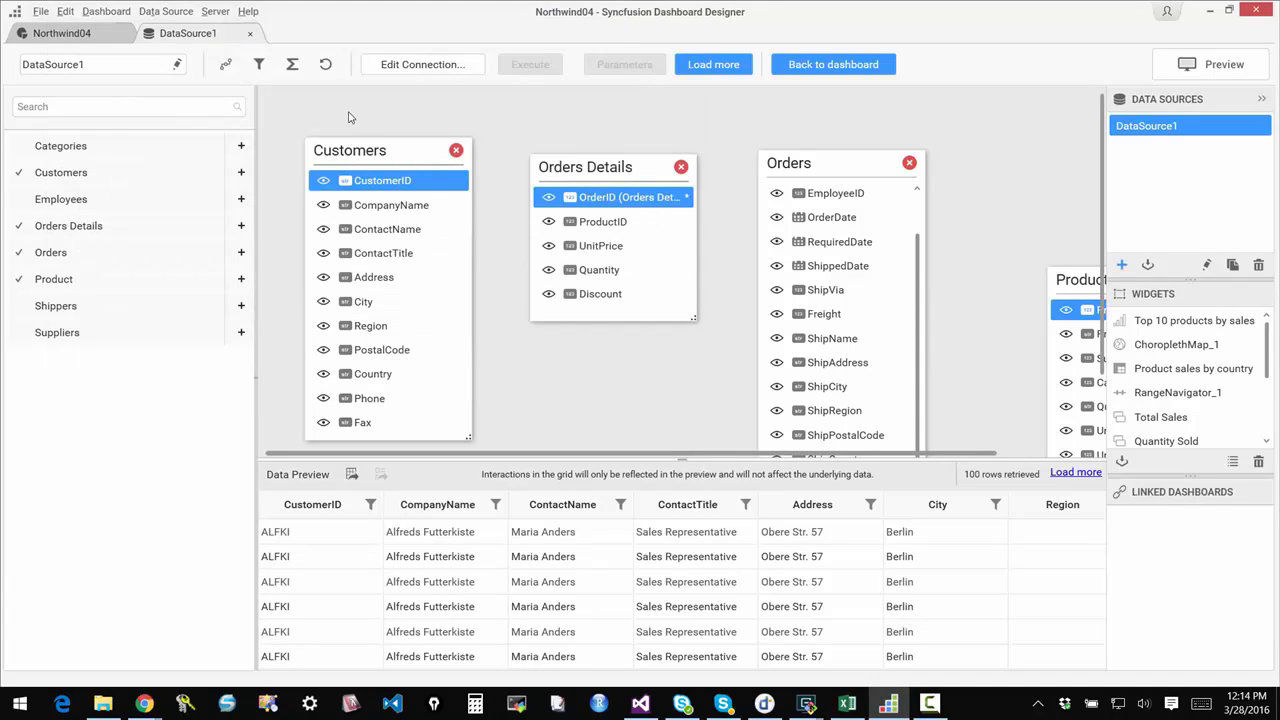
click(292, 64)
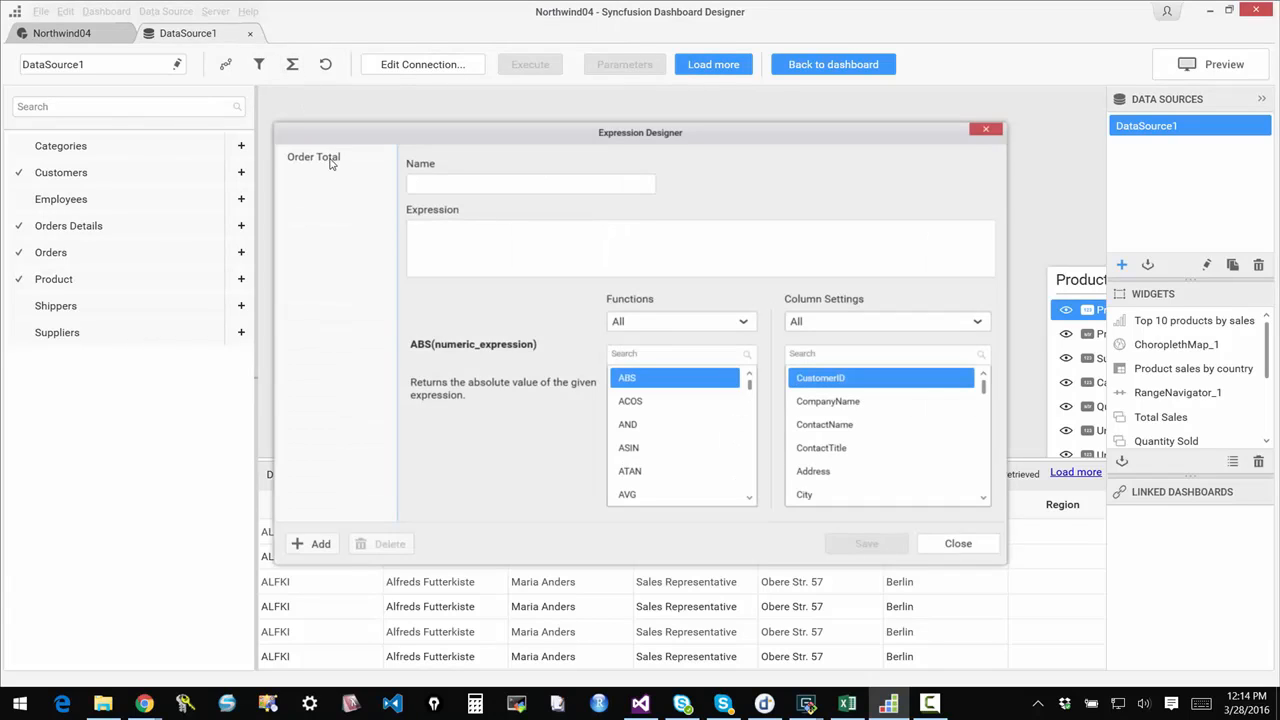
click(331, 160)
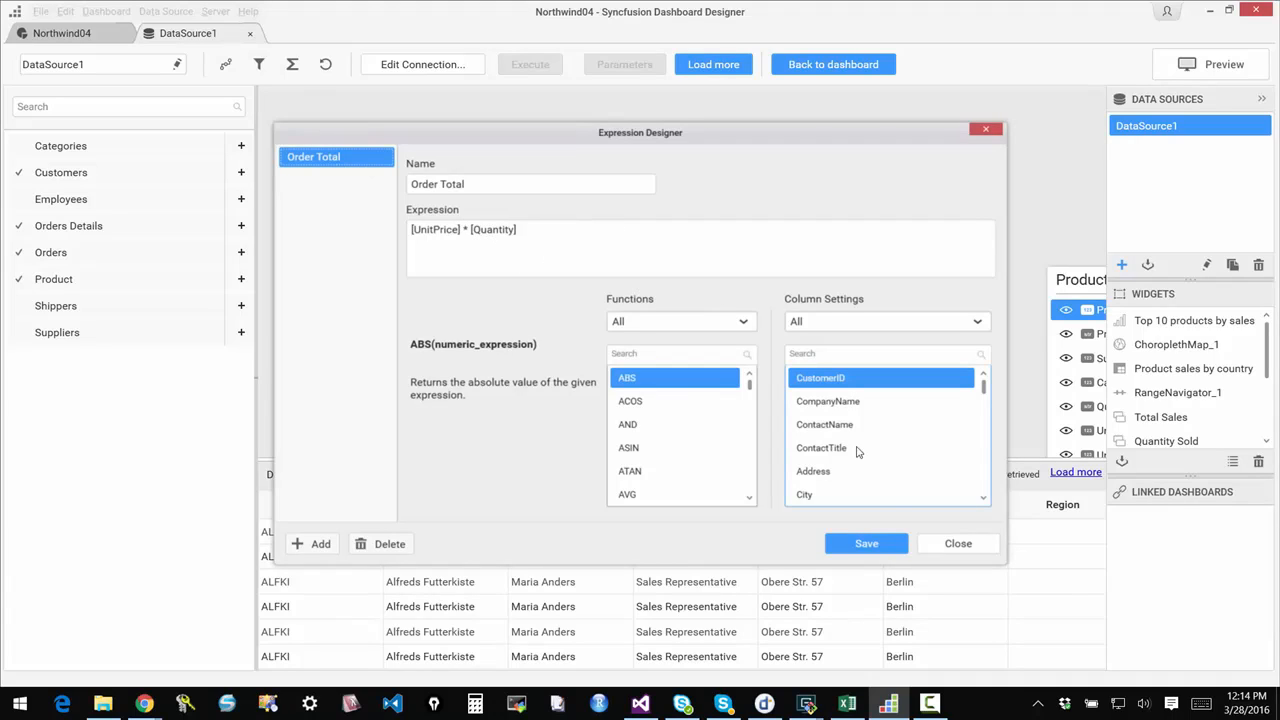
click(950, 548)
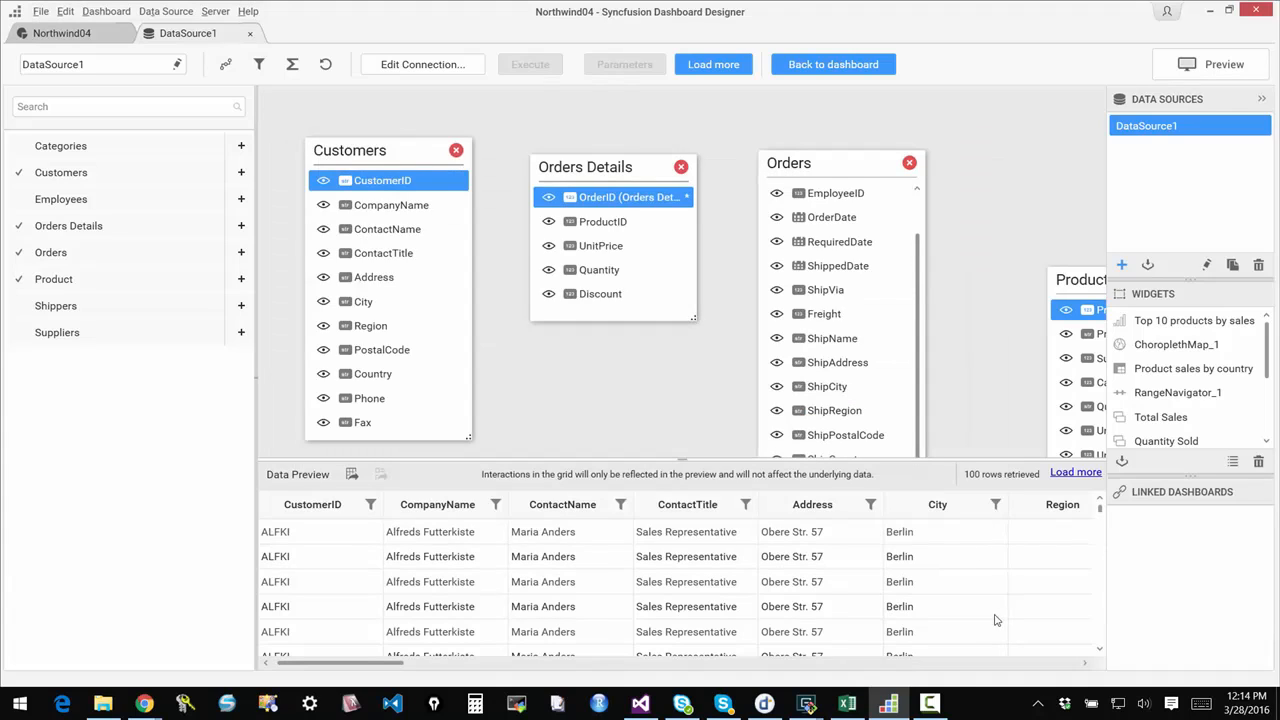
Examine the data preview's columns from the Orders and Orders Details tables, up to UnitPrice, Quantity and Discount
click(950, 664)
click(990, 665)
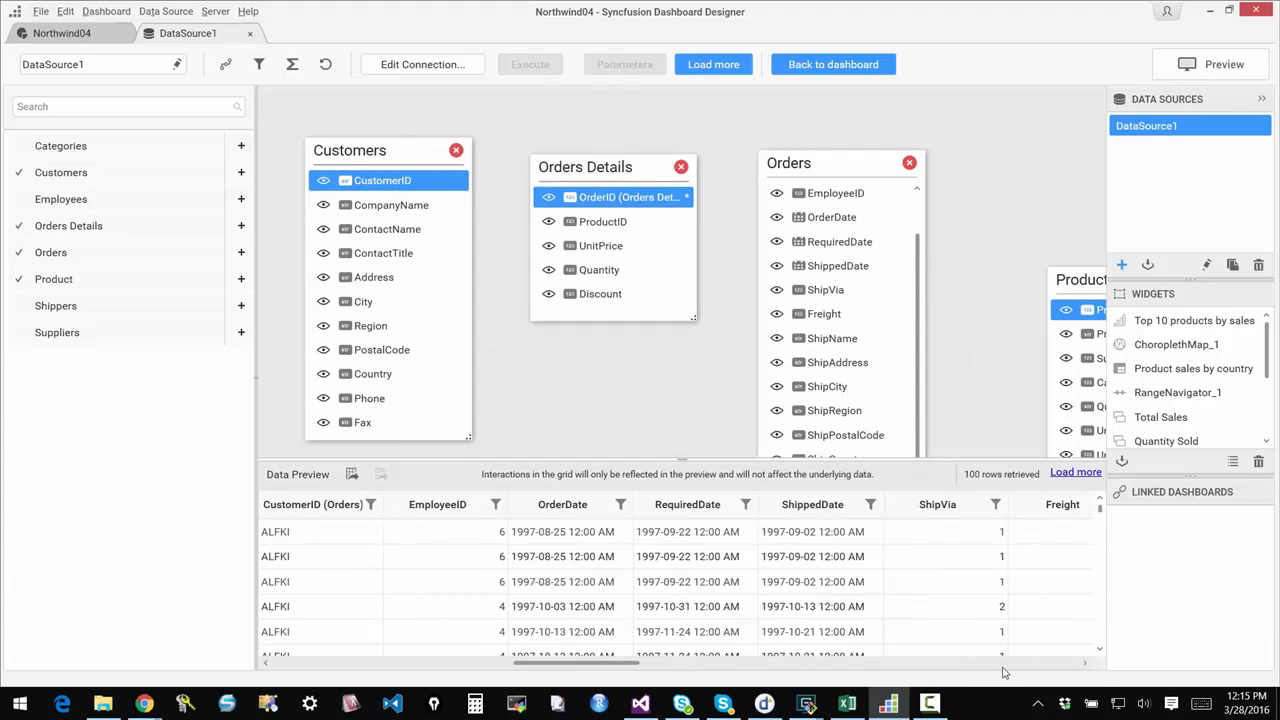
click(1000, 666)
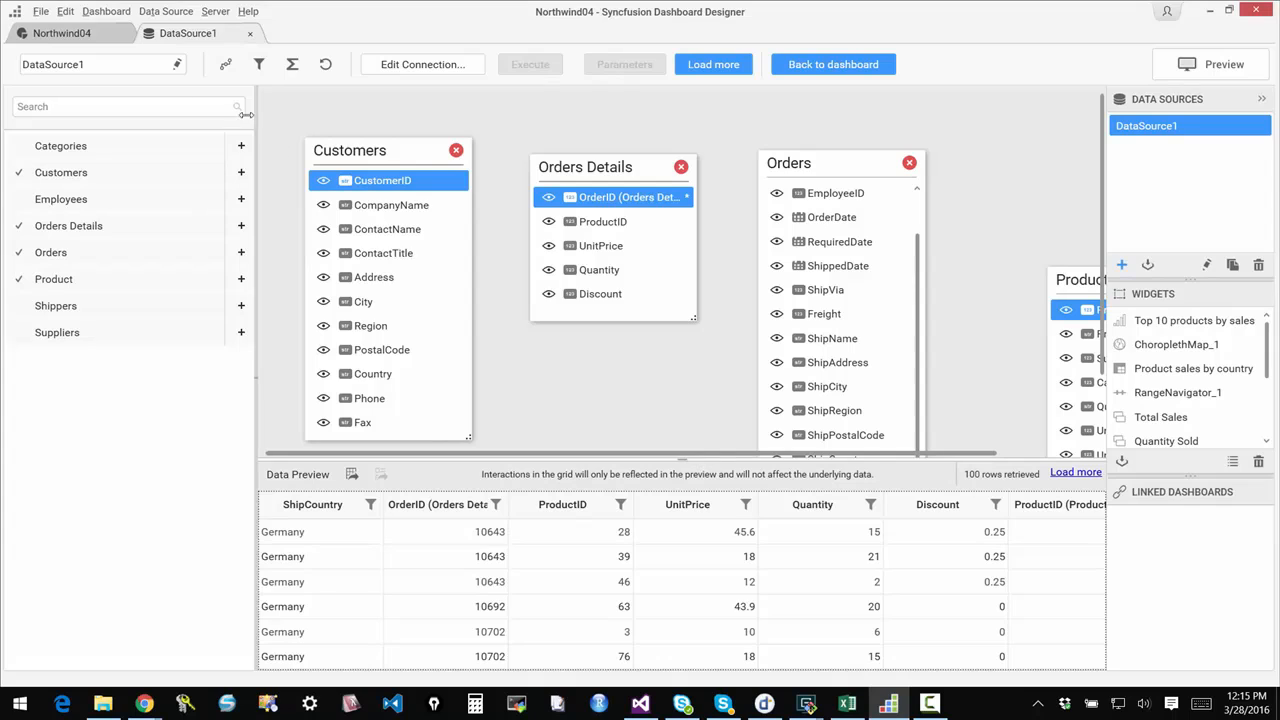
Return to the Northwind04 dashboard, select the Select Date widget and browse the available Filters widgets
click(91, 38)
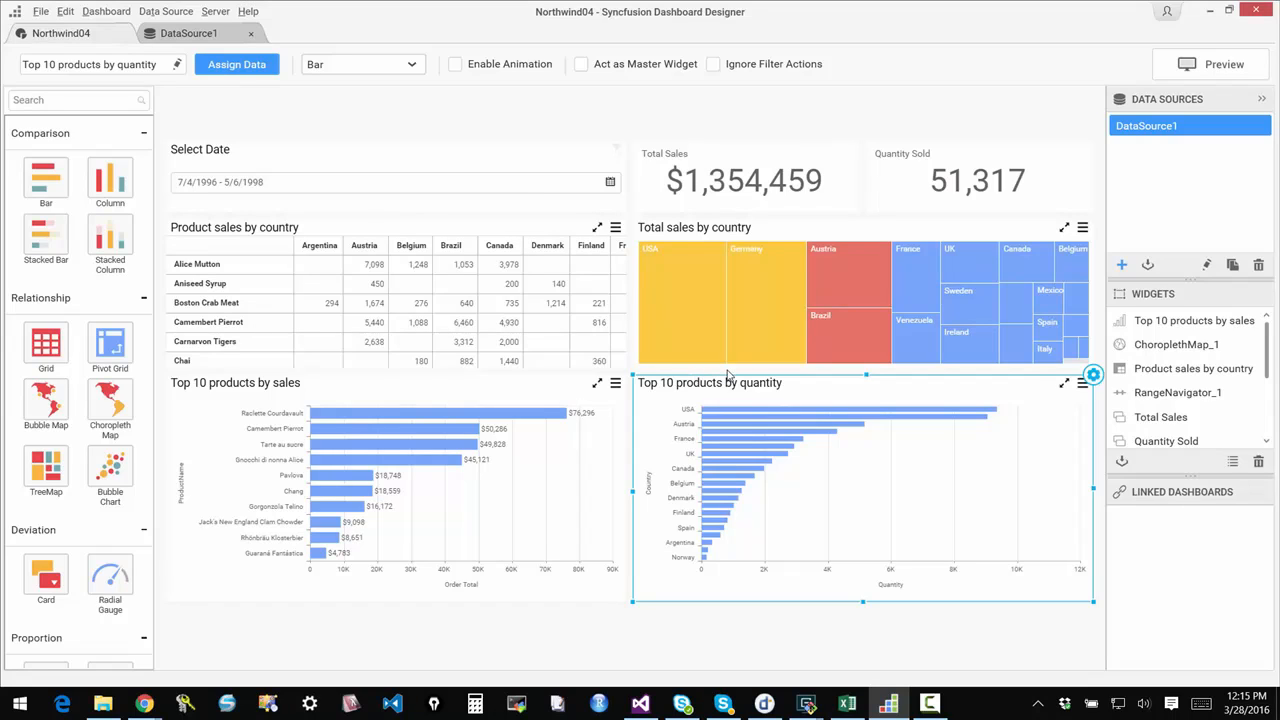
click(513, 190)
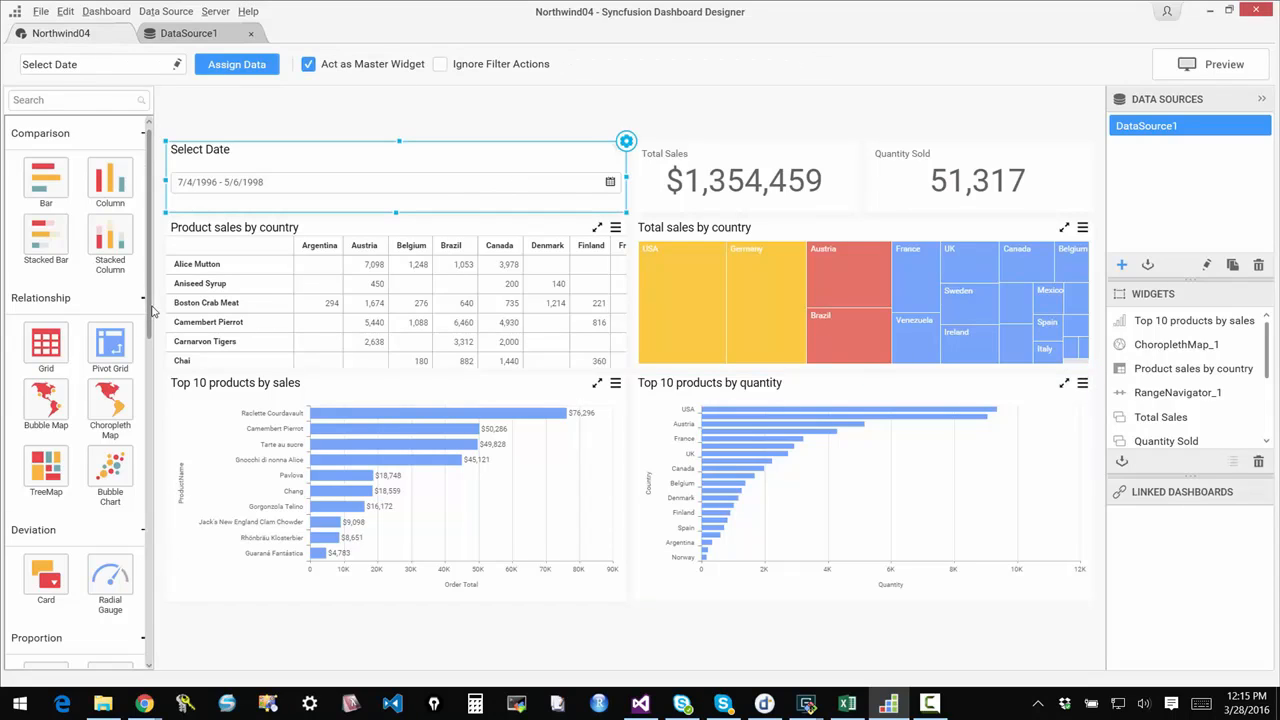
scroll(145, 490, down, 3)
scroll(145, 490, down, 5)
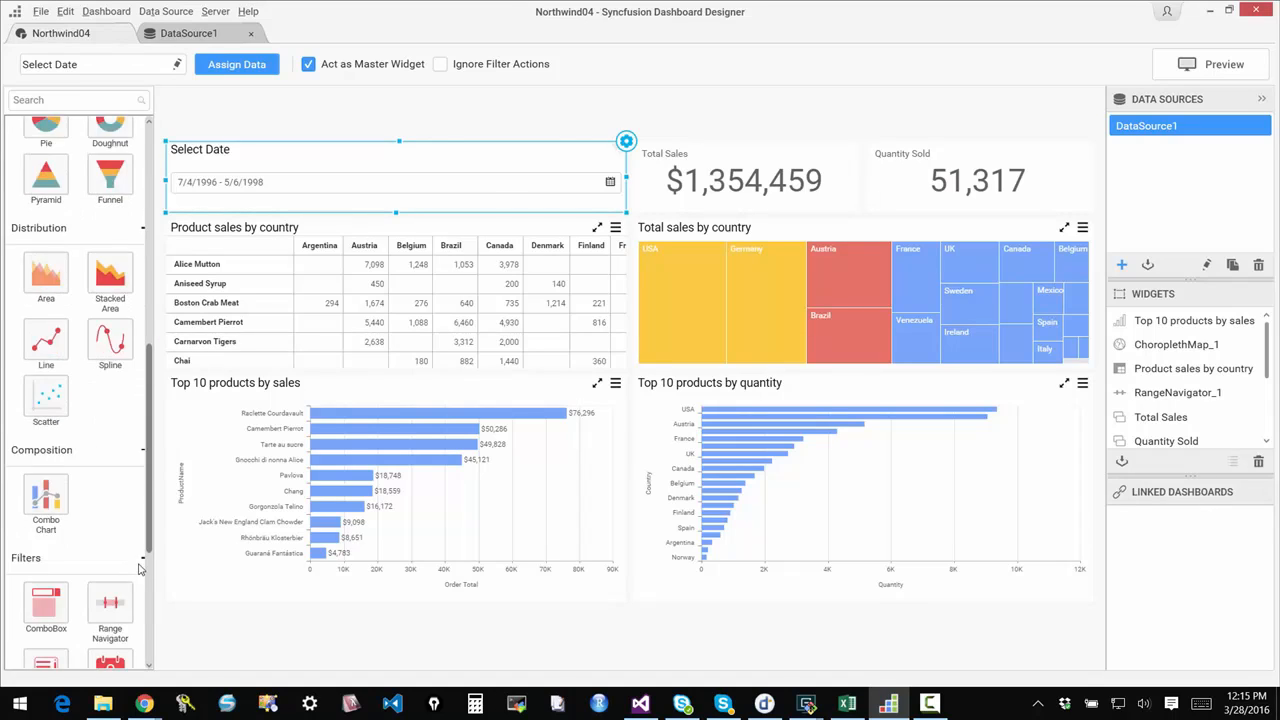
drag(145, 625, 147, 645)
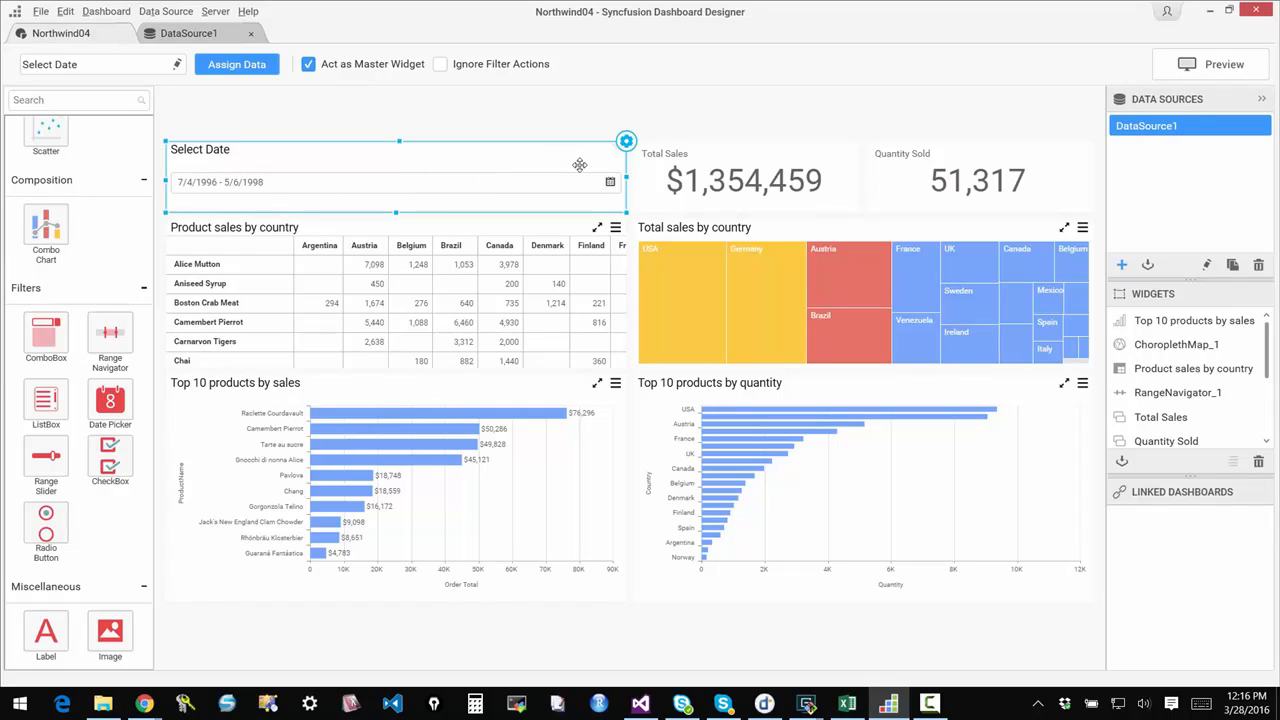
Open the Select Date widget's configuration and review the OrderDate column's relative date options and the widget's properties
click(629, 145)
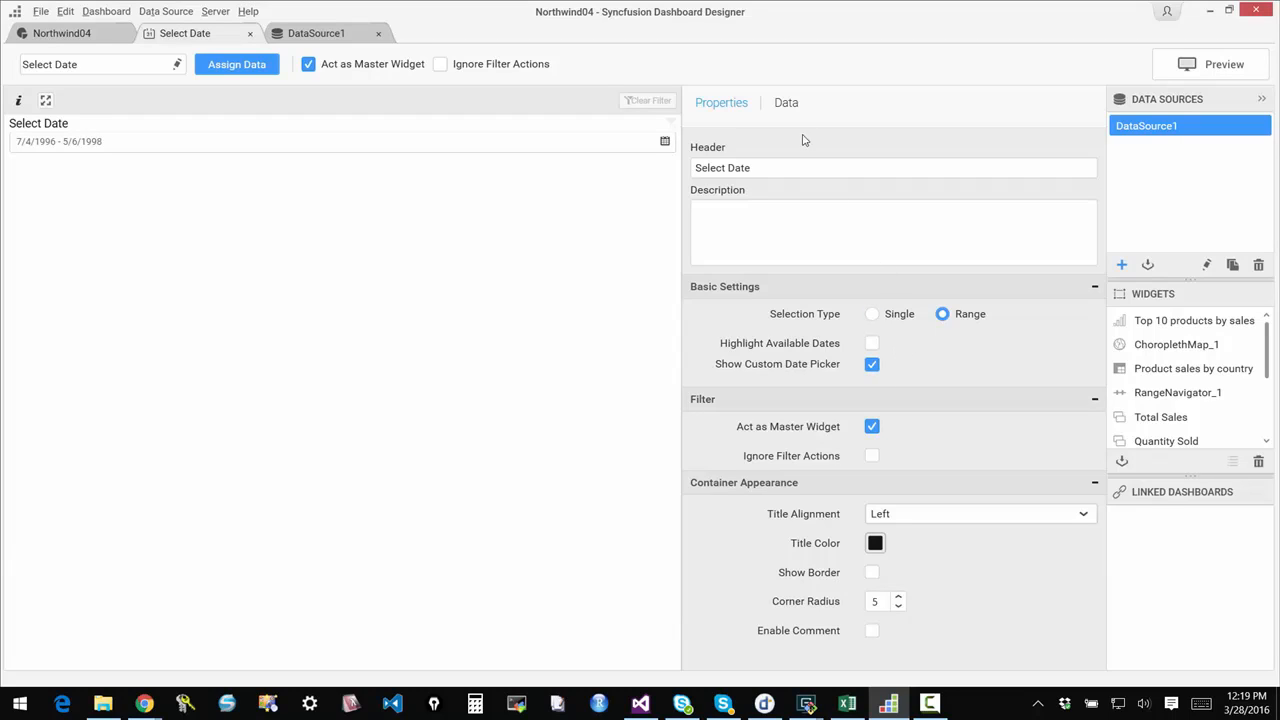
click(790, 106)
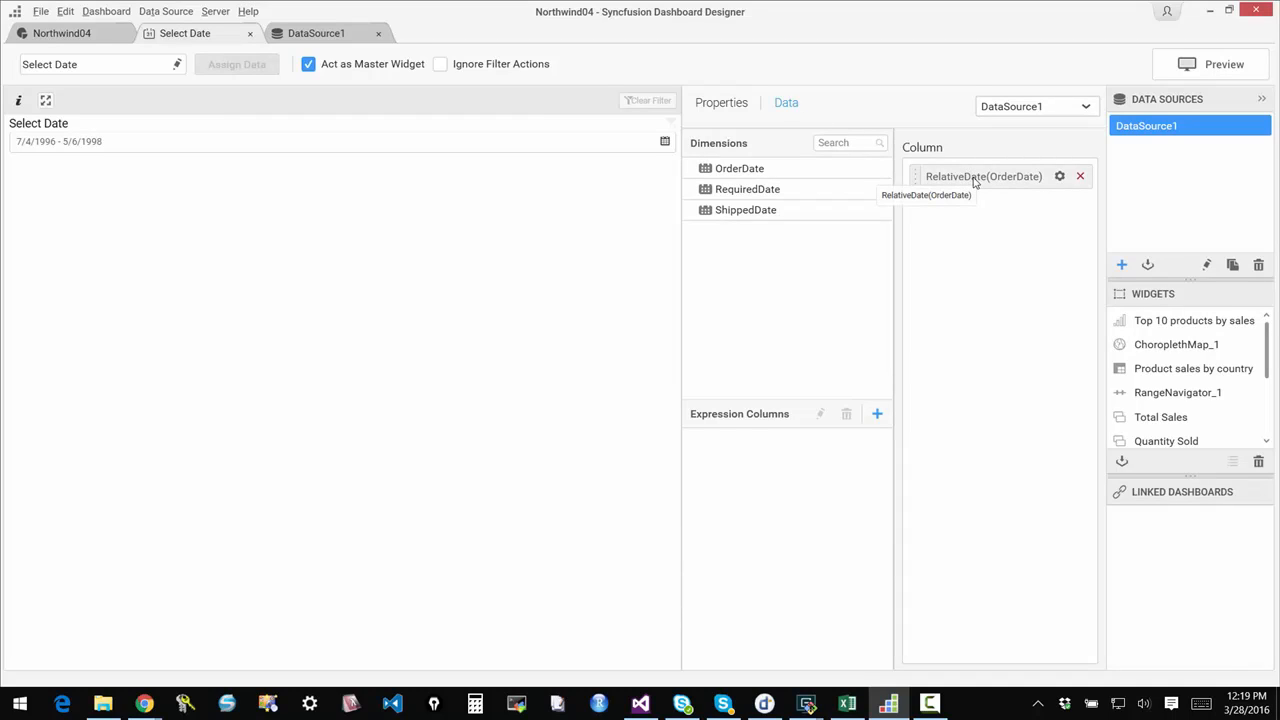
click(1060, 177)
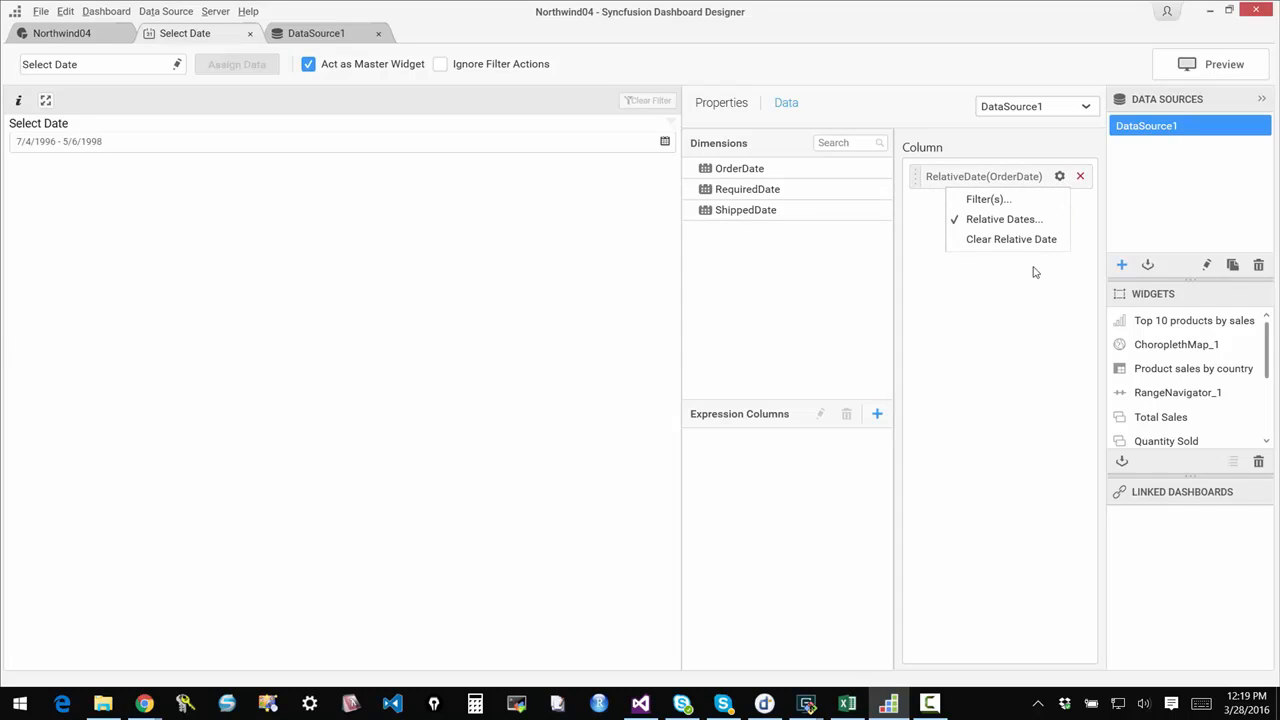
click(999, 222)
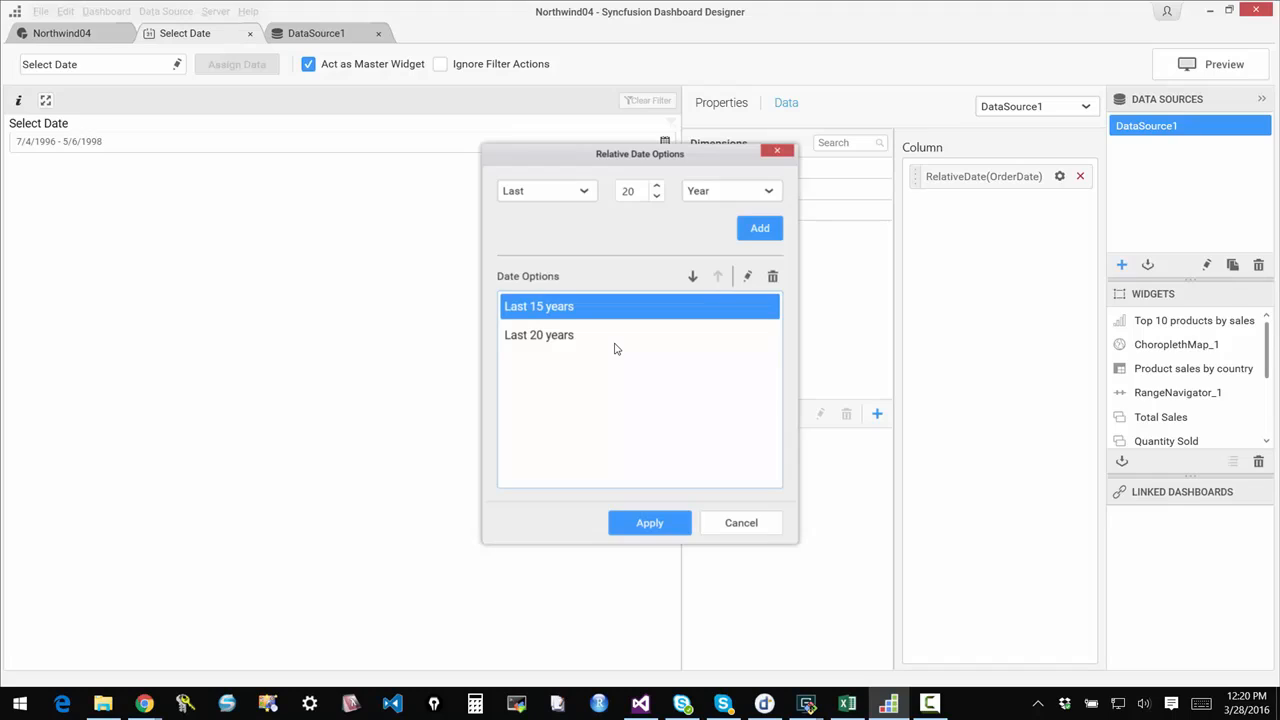
click(757, 523)
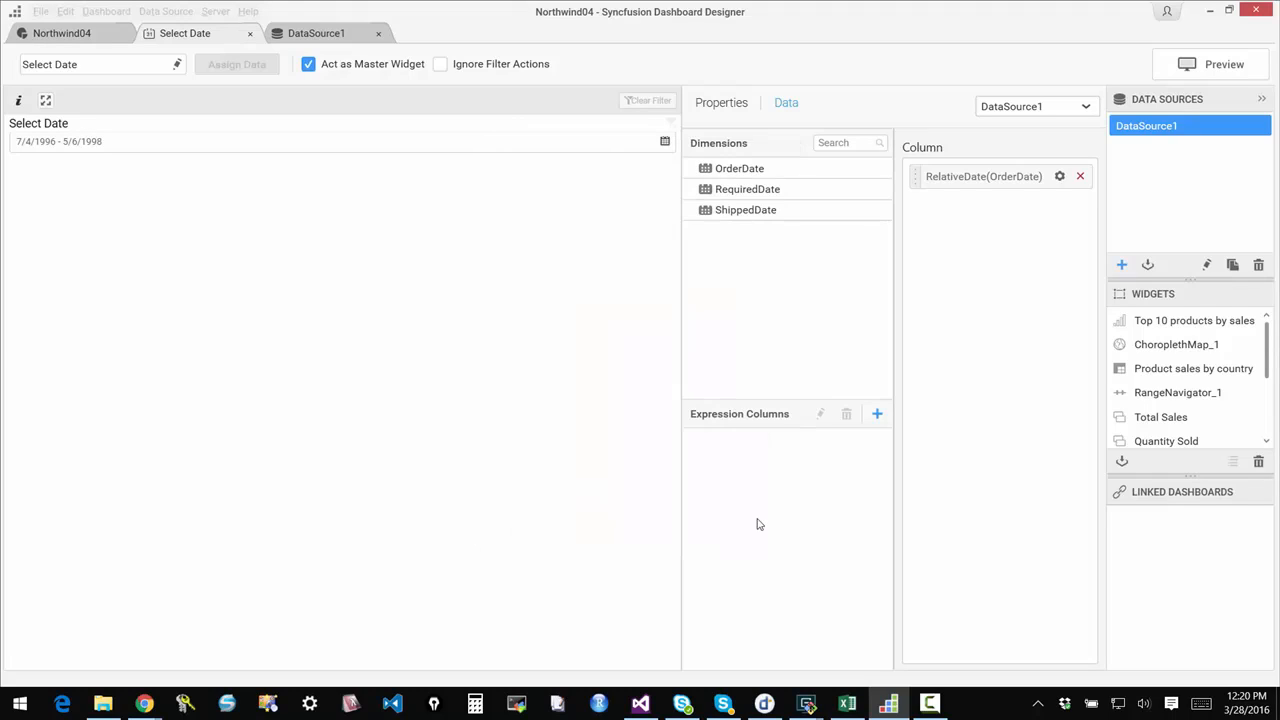
click(722, 105)
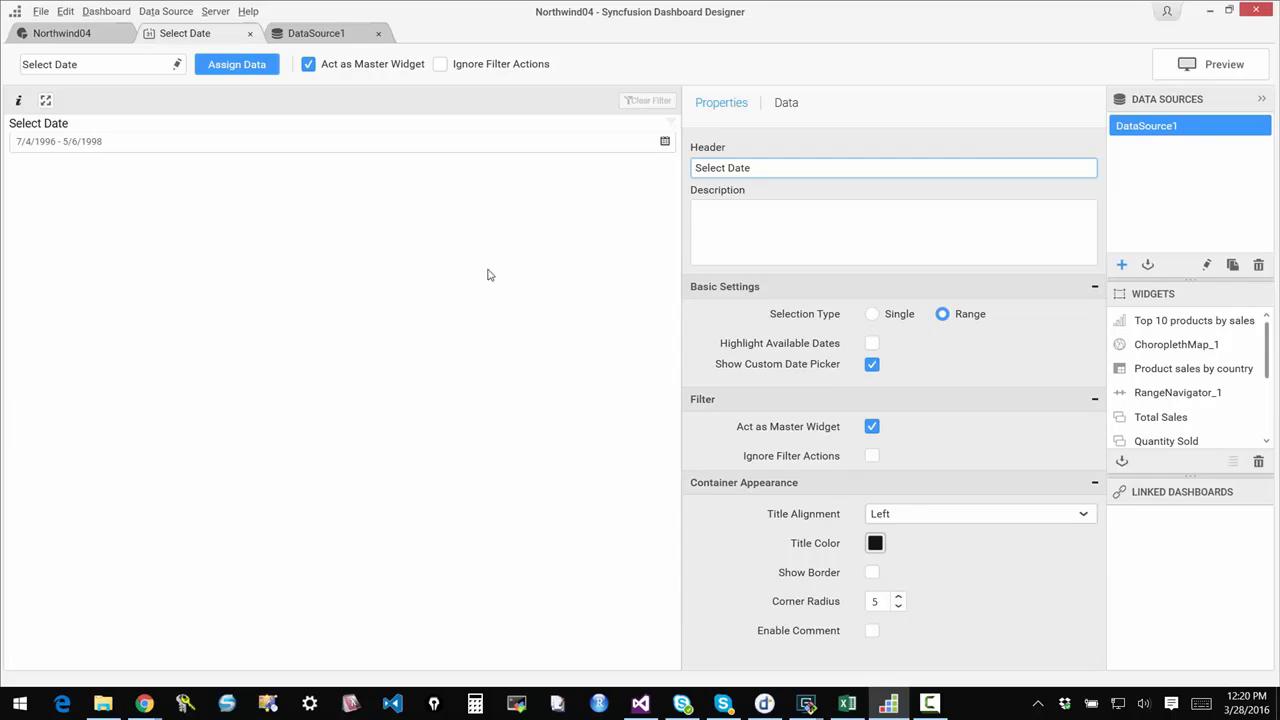
Open the Total Sales card's configuration from the Northwind04 dashboard and review its data assignment and all its properties
click(62, 33)
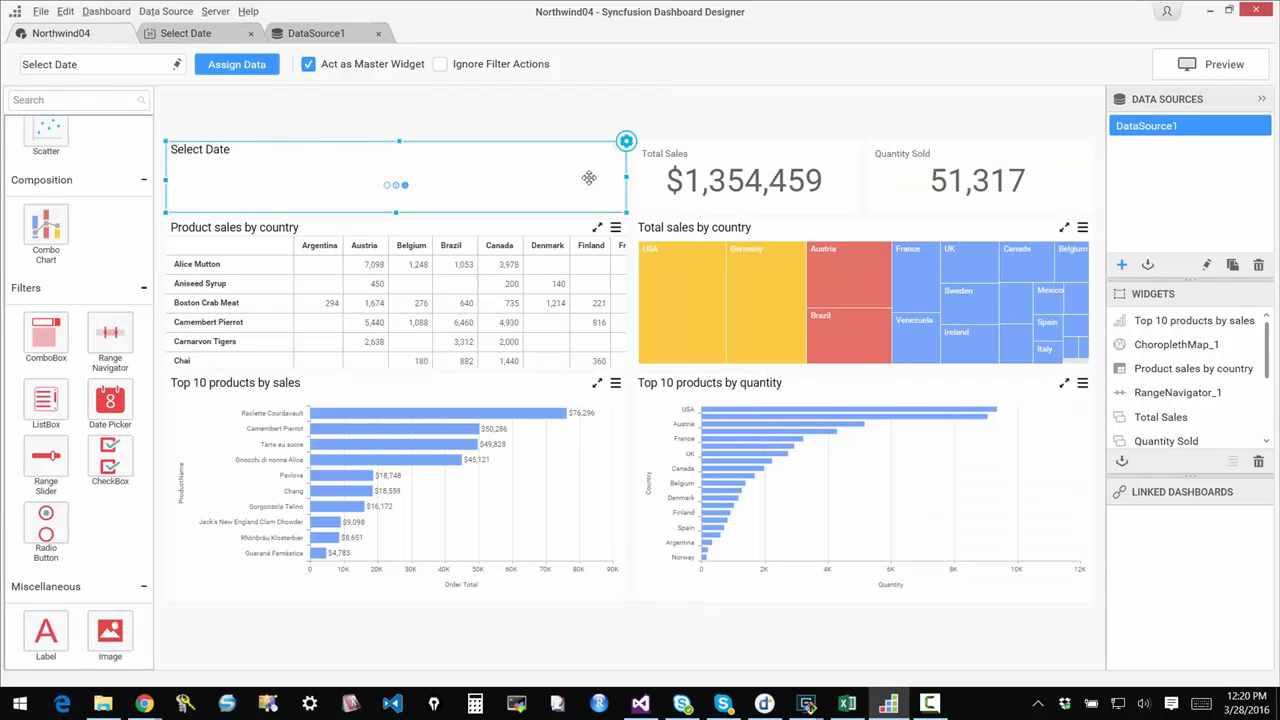
click(815, 199)
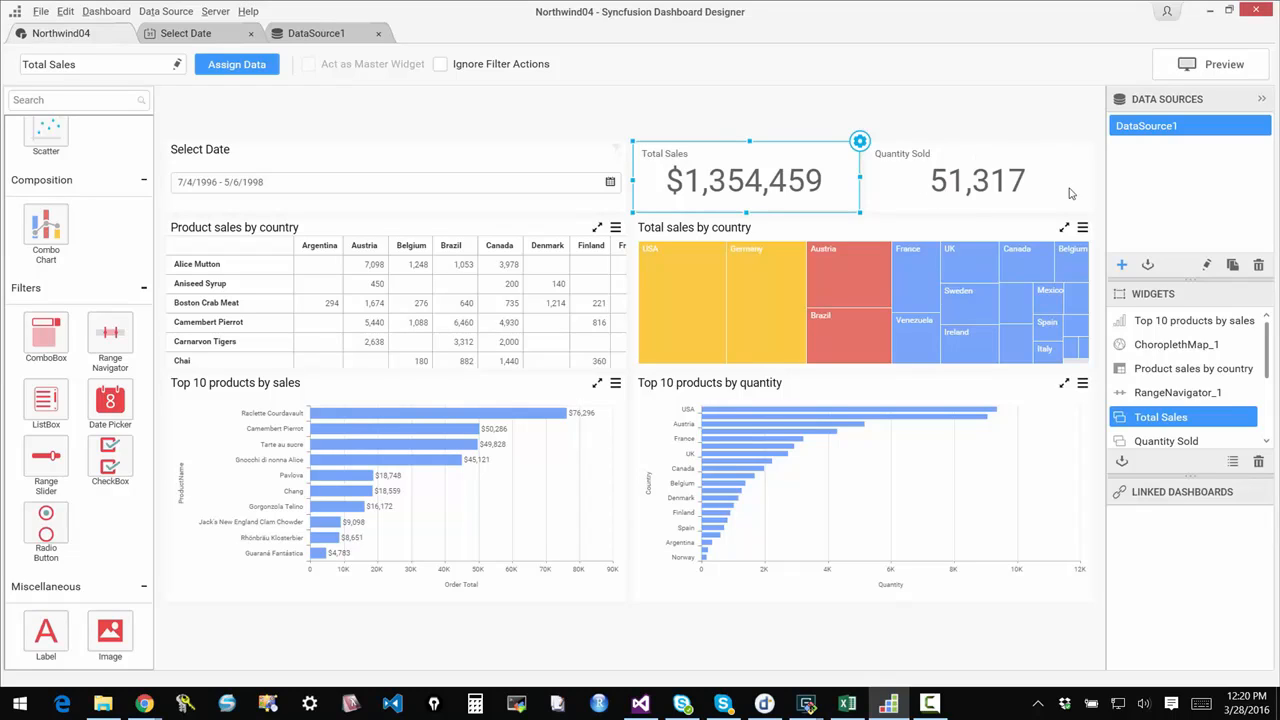
click(860, 142)
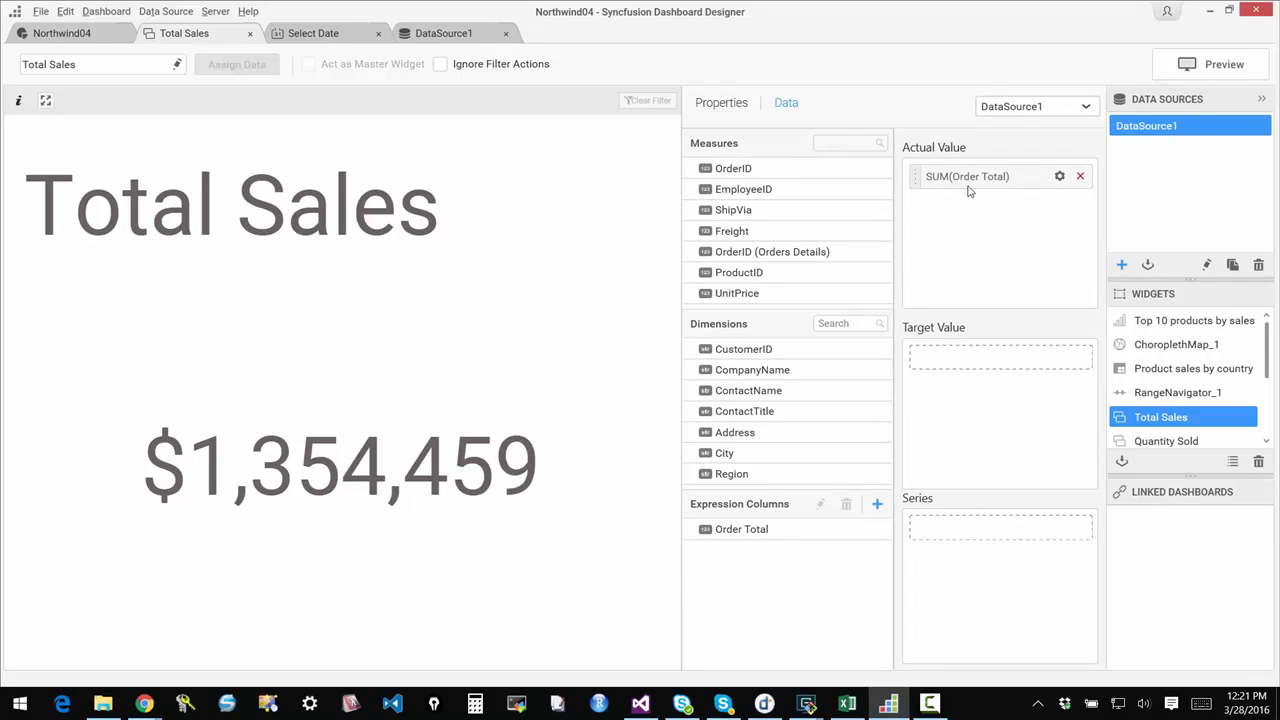
click(722, 104)
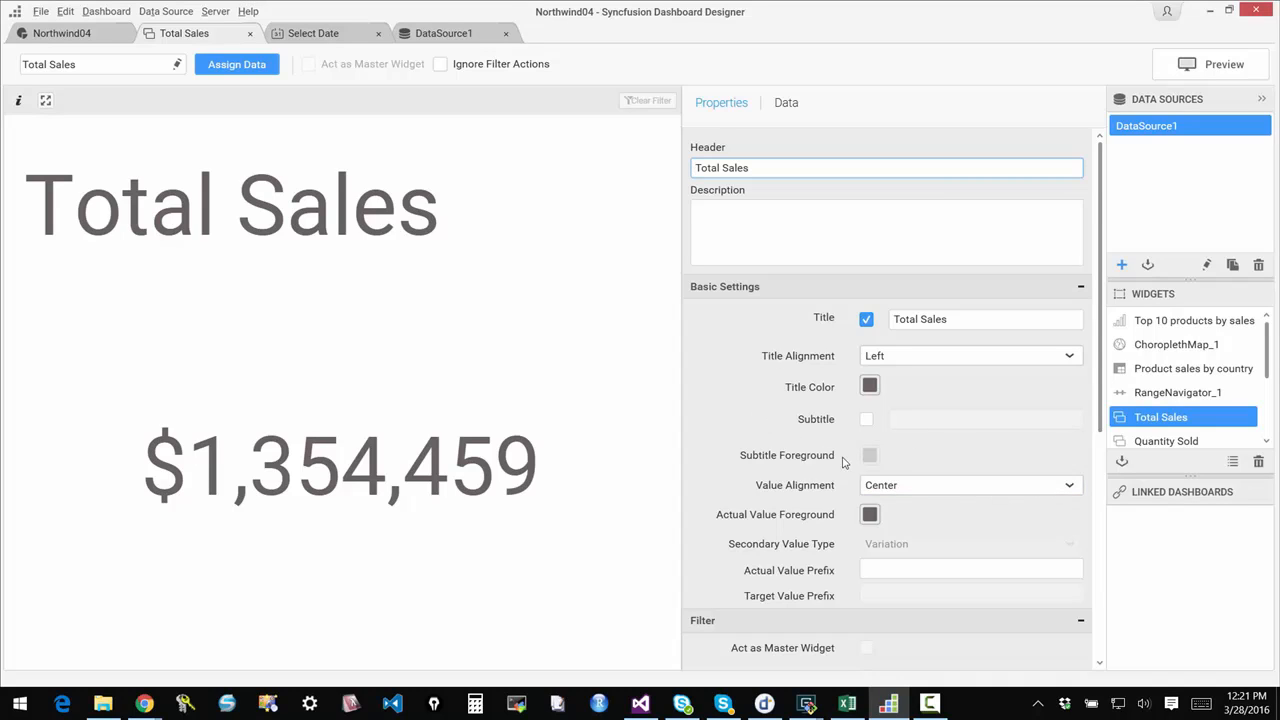
scroll(957, 491, down, 5)
scroll(967, 503, down, 3)
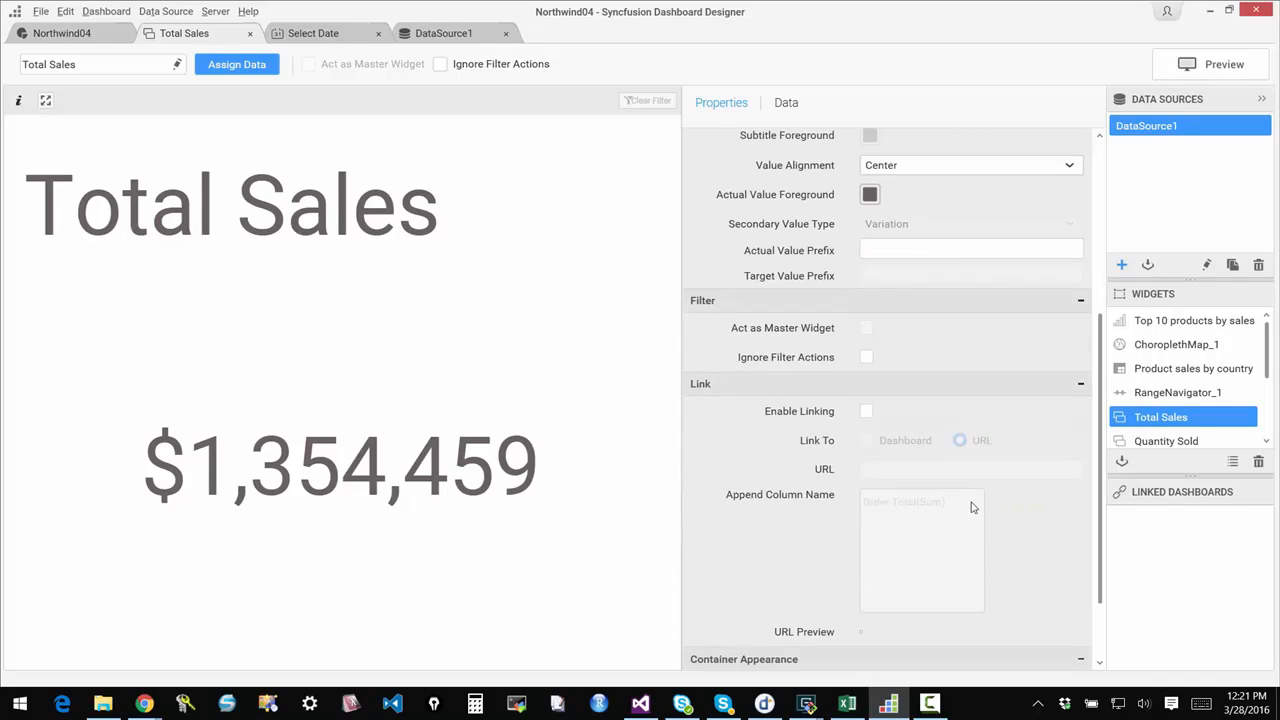
scroll(971, 507, down, 2)
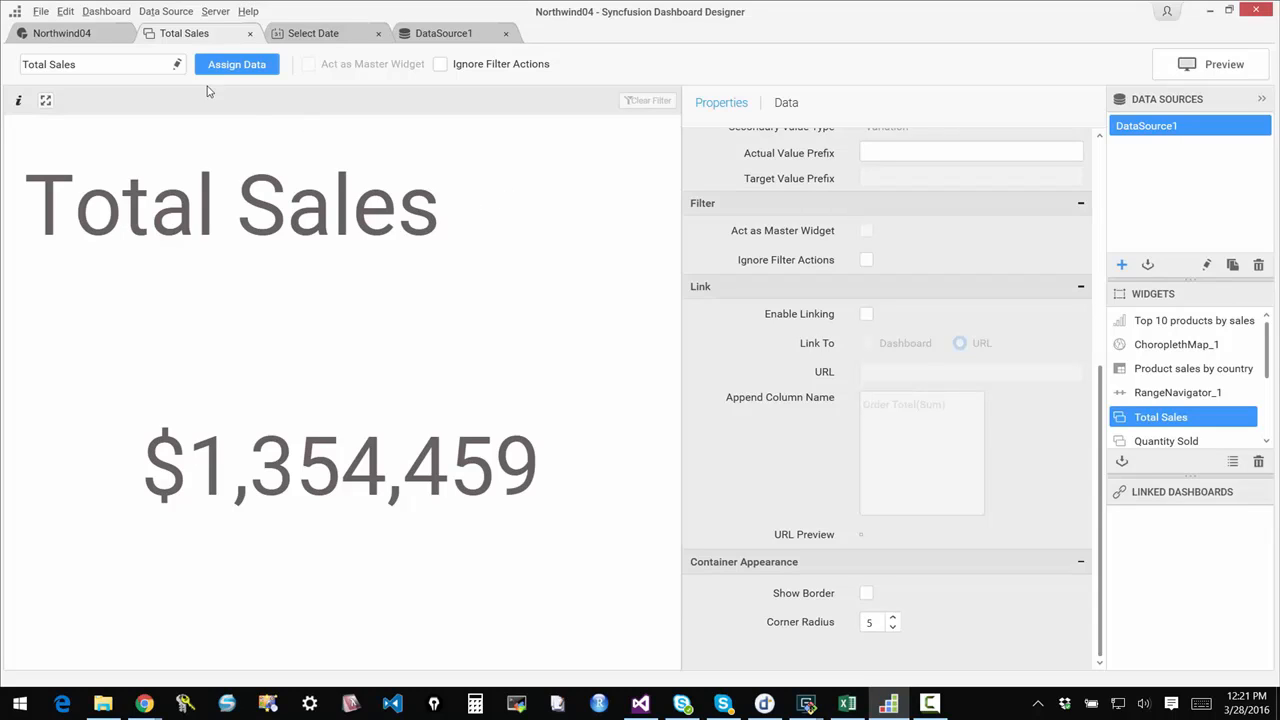
Open the Product sales by country widget's configuration from the Northwind04 dashboard and review its data assignment and all its properties
click(76, 38)
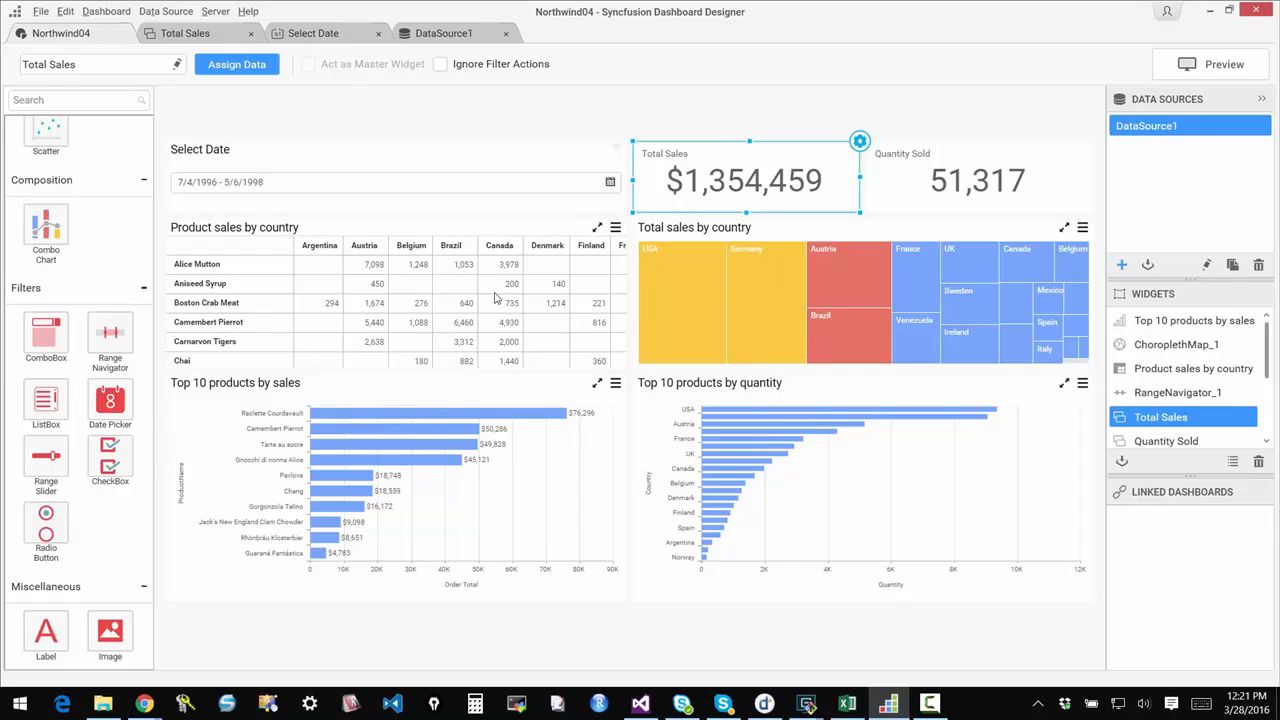
click(592, 258)
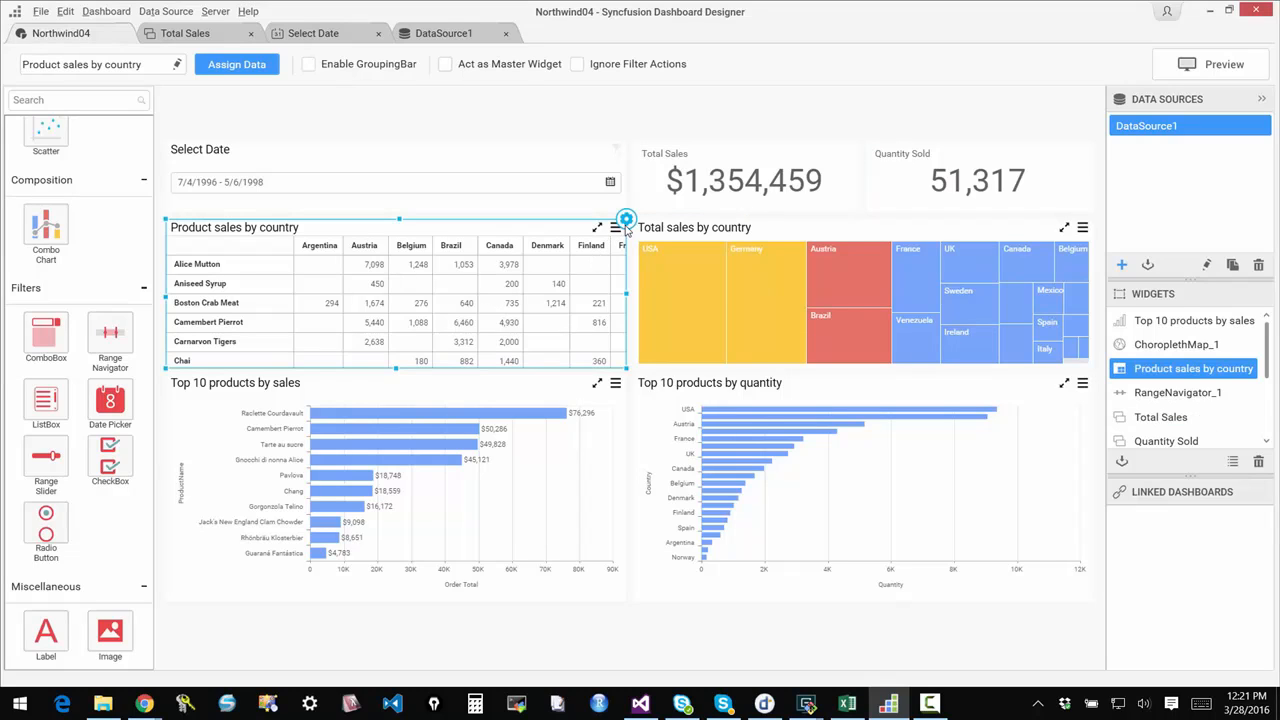
click(627, 220)
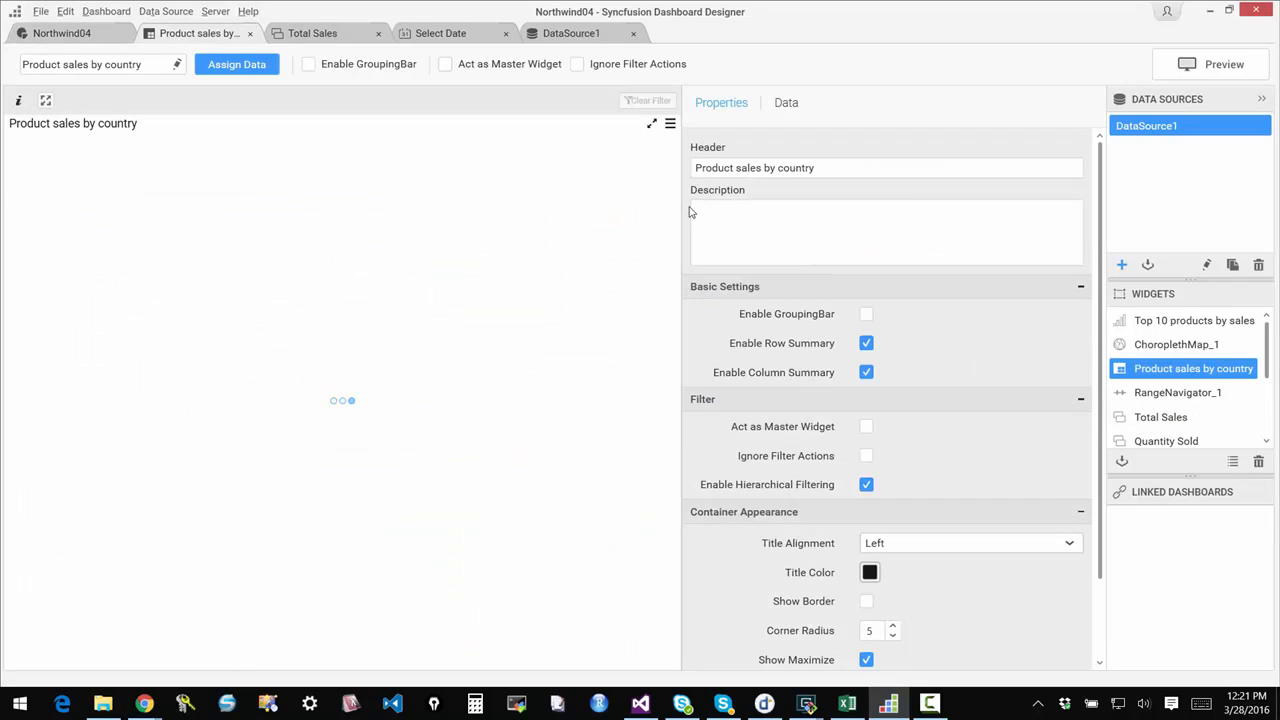
click(786, 103)
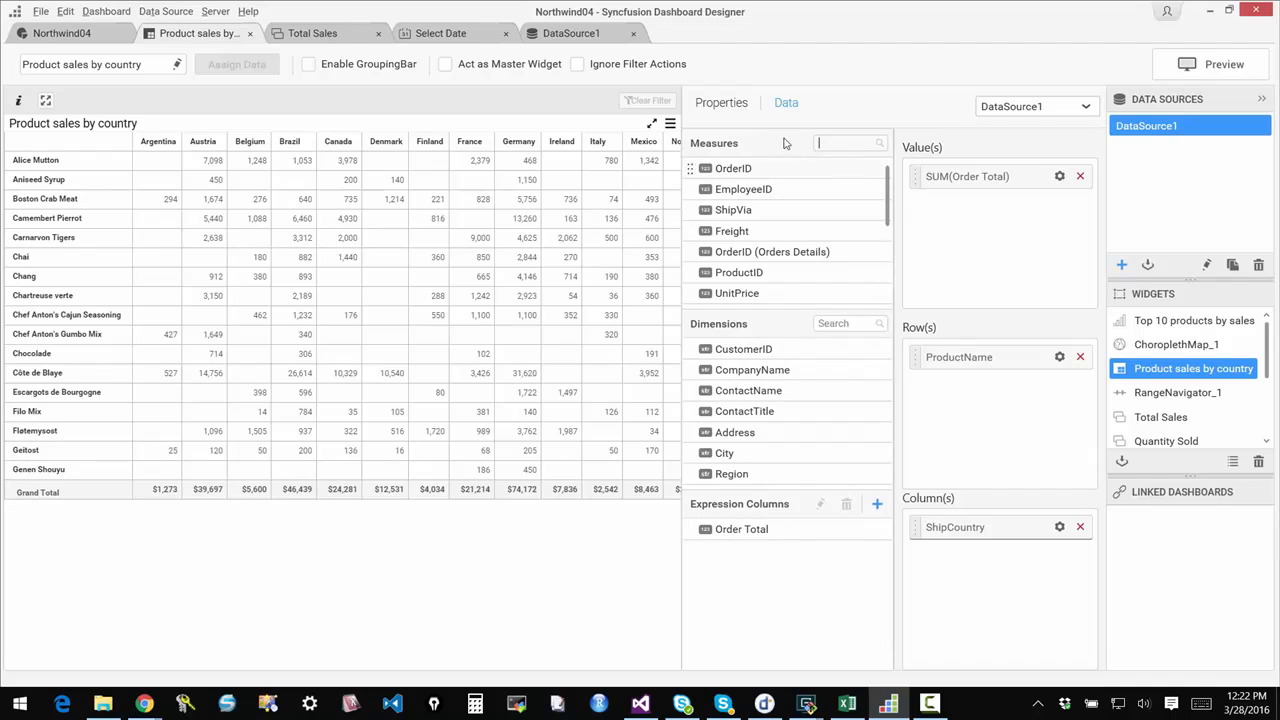
click(731, 108)
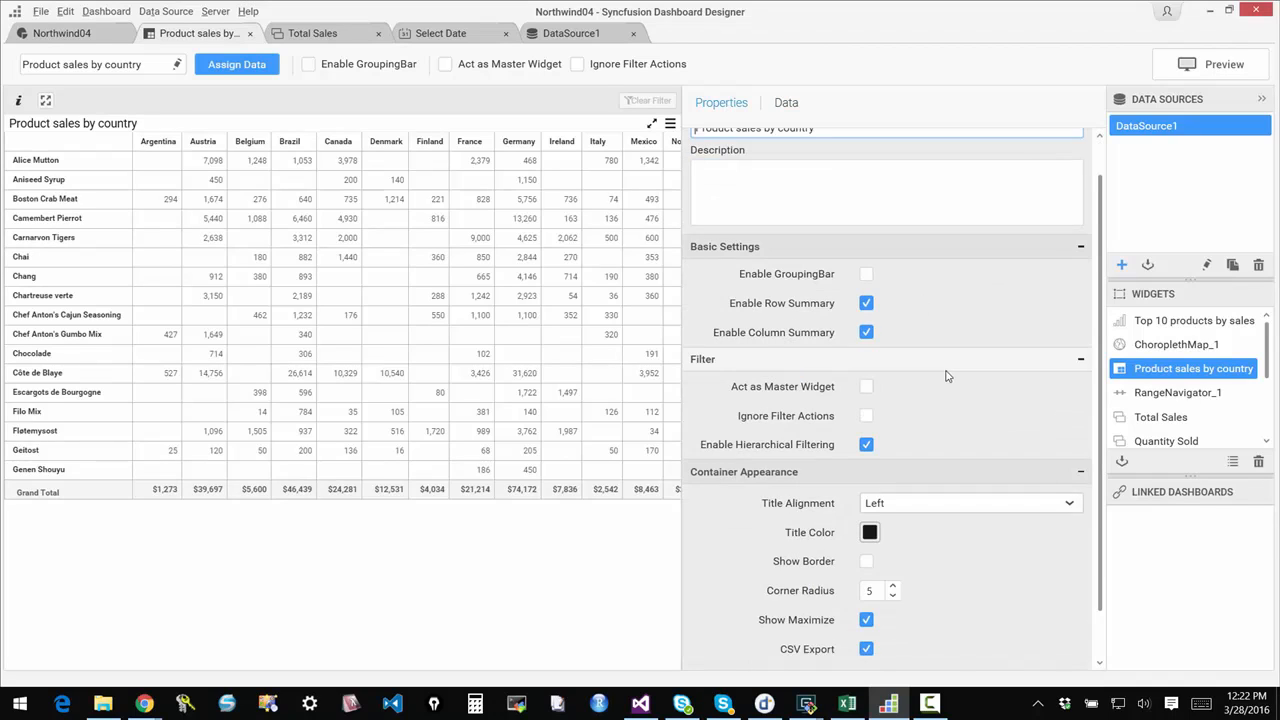
scroll(921, 345, down, 3)
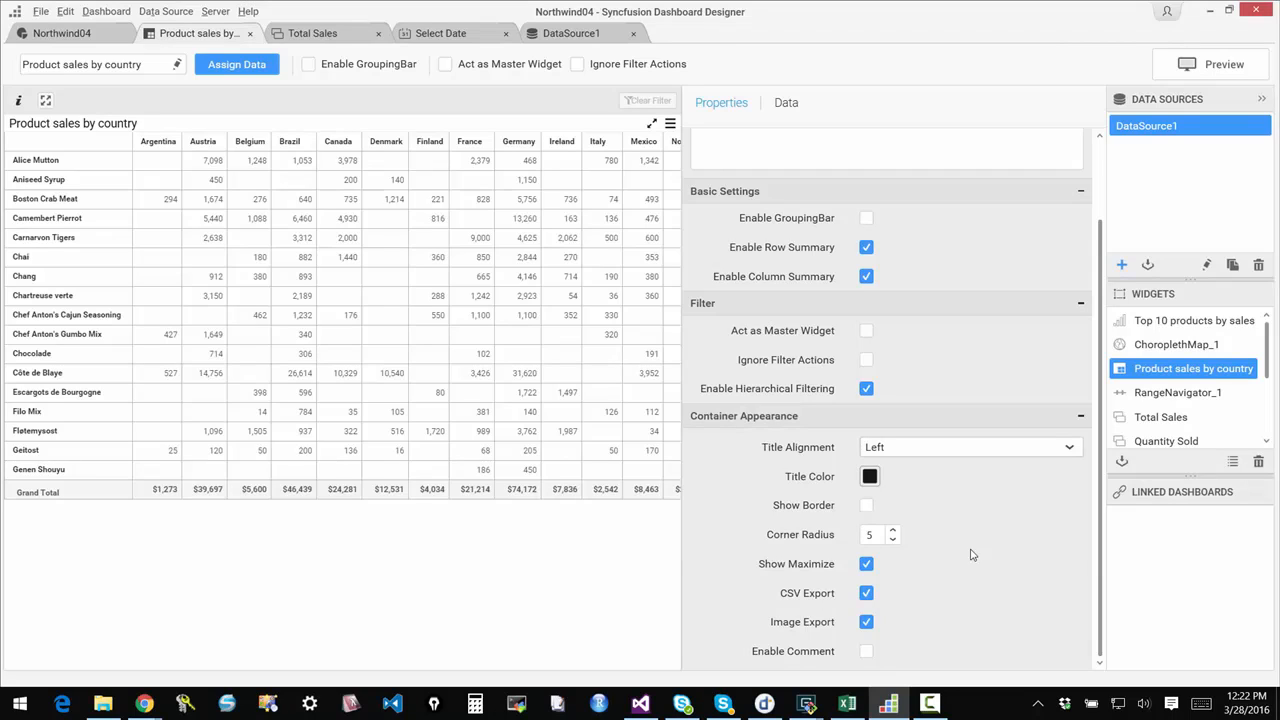
Open the Top 10 products by sales chart's configuration from the Northwind04 dashboard and review its basic, filter and URL link properties
click(82, 38)
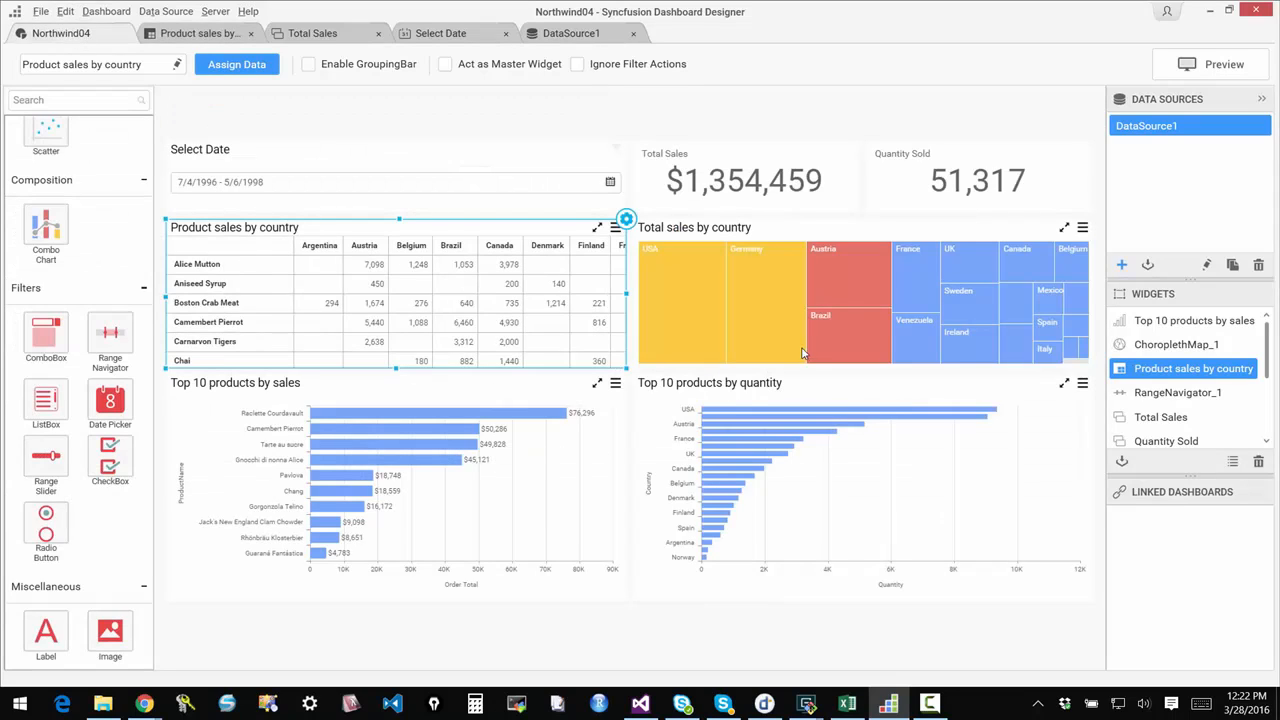
click(522, 481)
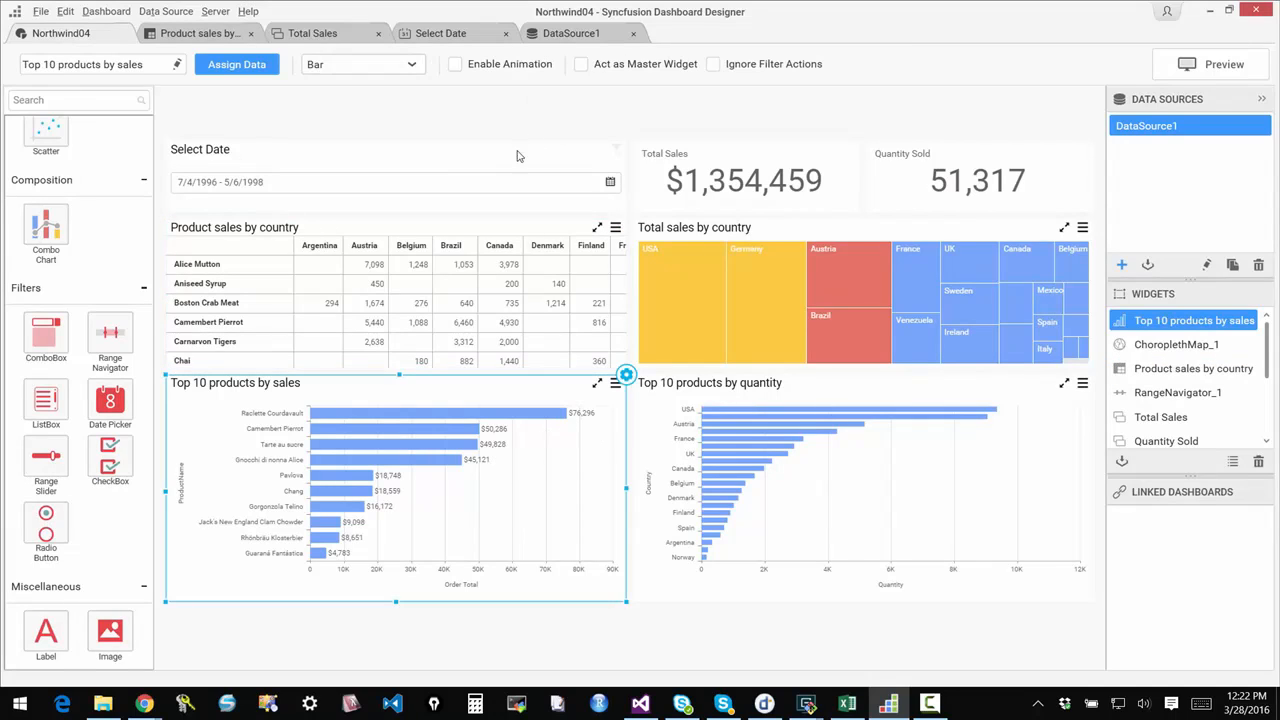
click(626, 377)
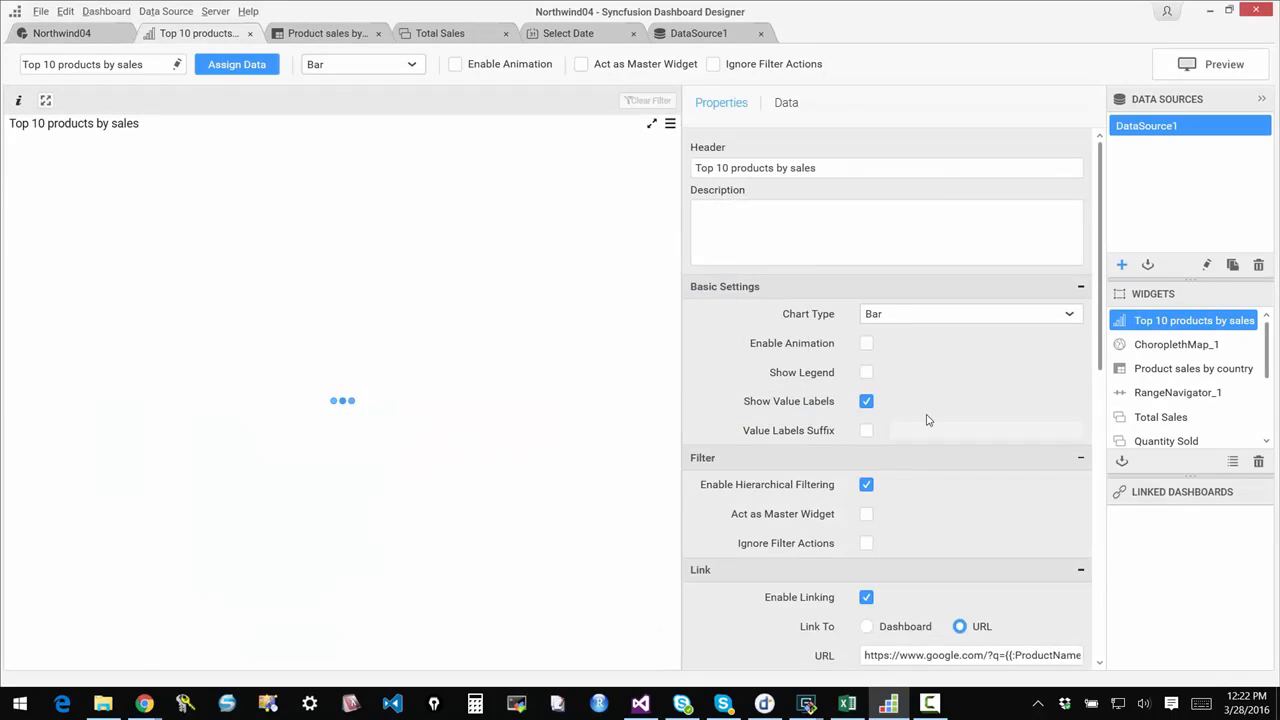
scroll(950, 473, down, 3)
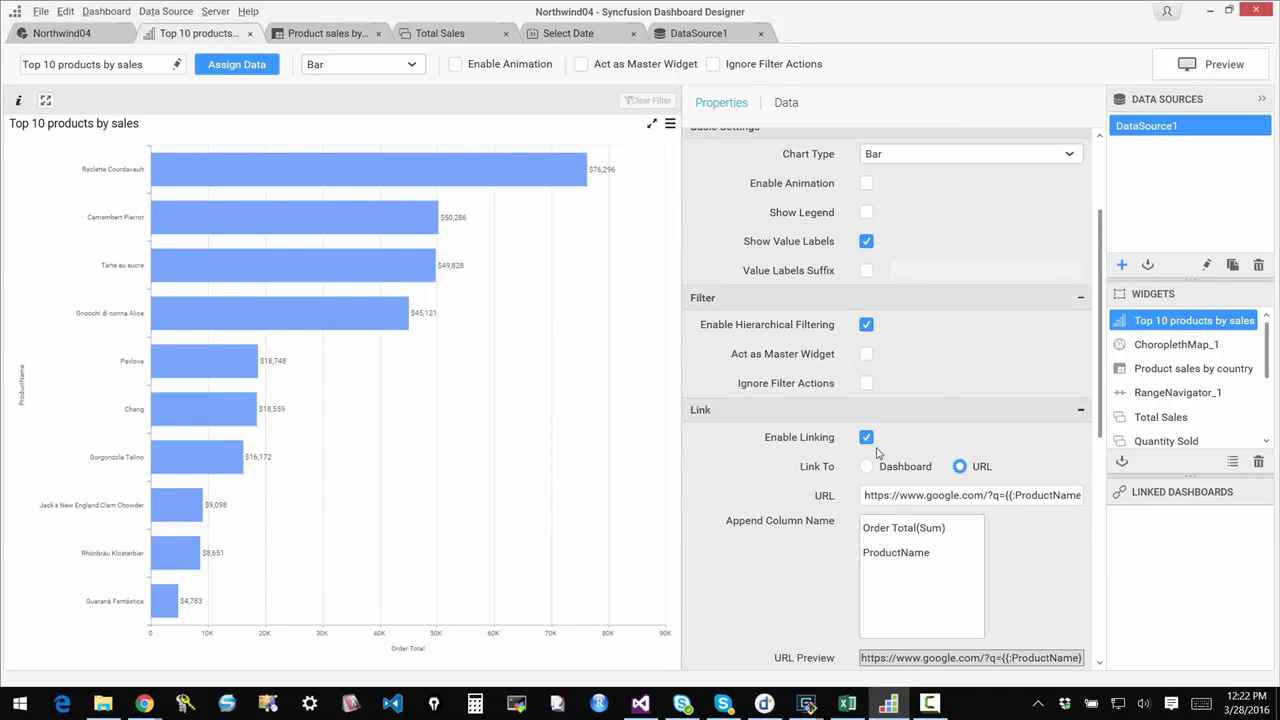
scroll(877, 453, down, 2)
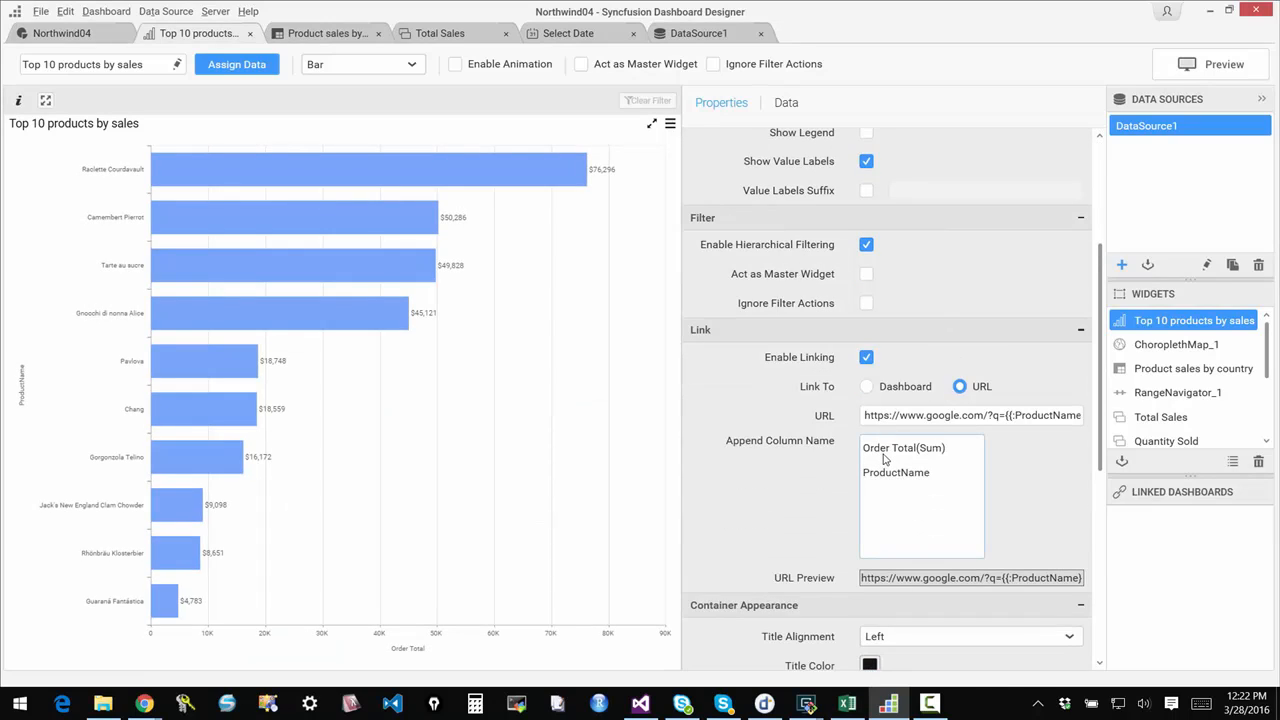
Review the Top 10 products by sales chart's data assignment, including the Order Total summary options and the ProductName rank filter
click(784, 104)
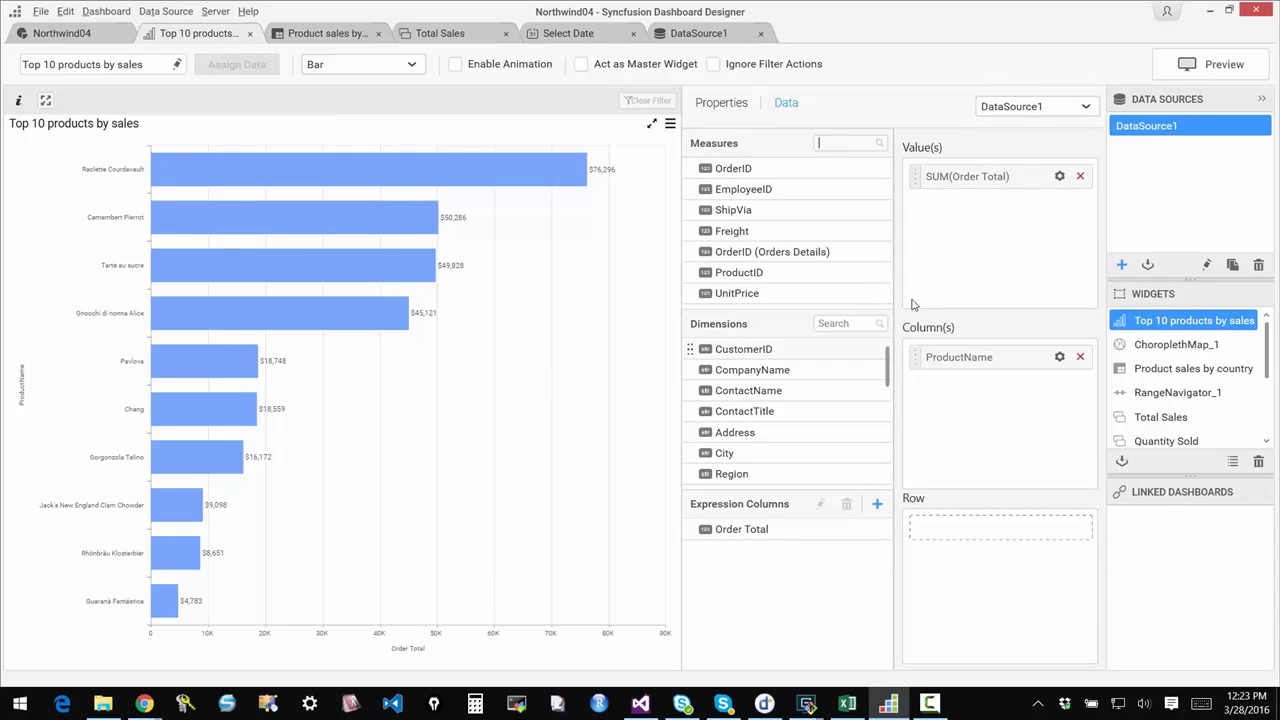
click(1059, 178)
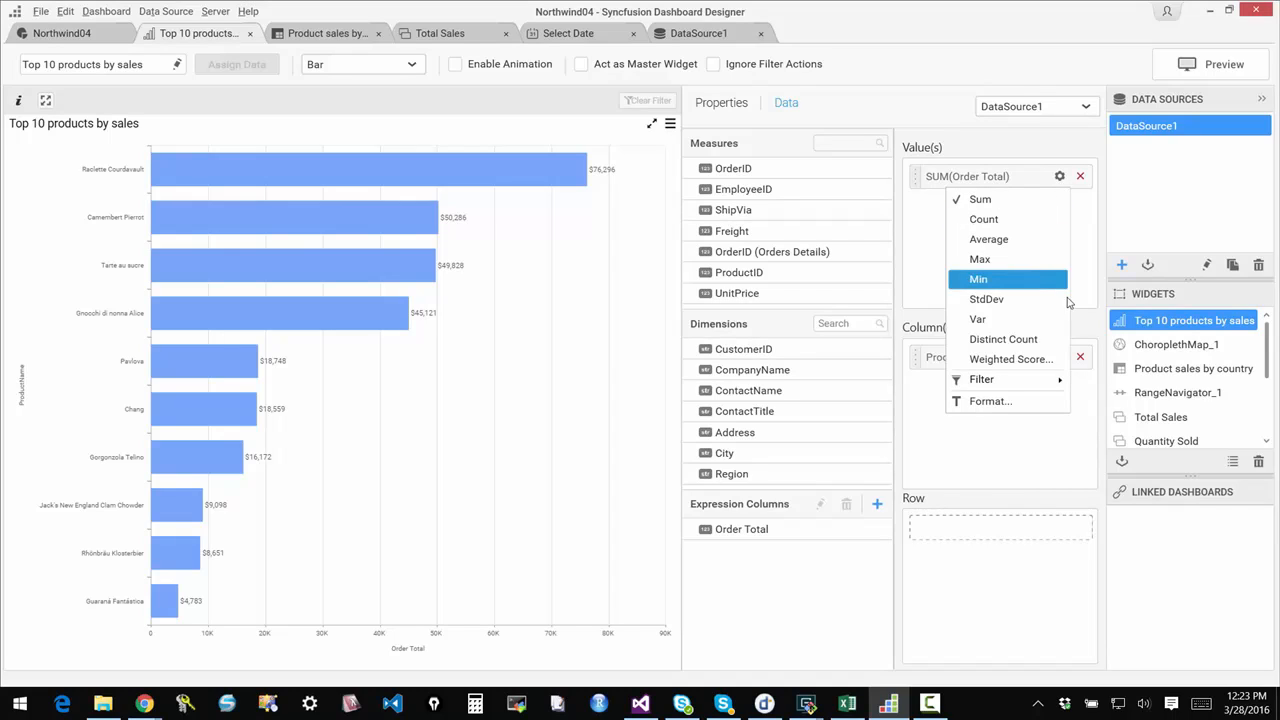
mouse_move(1048, 388)
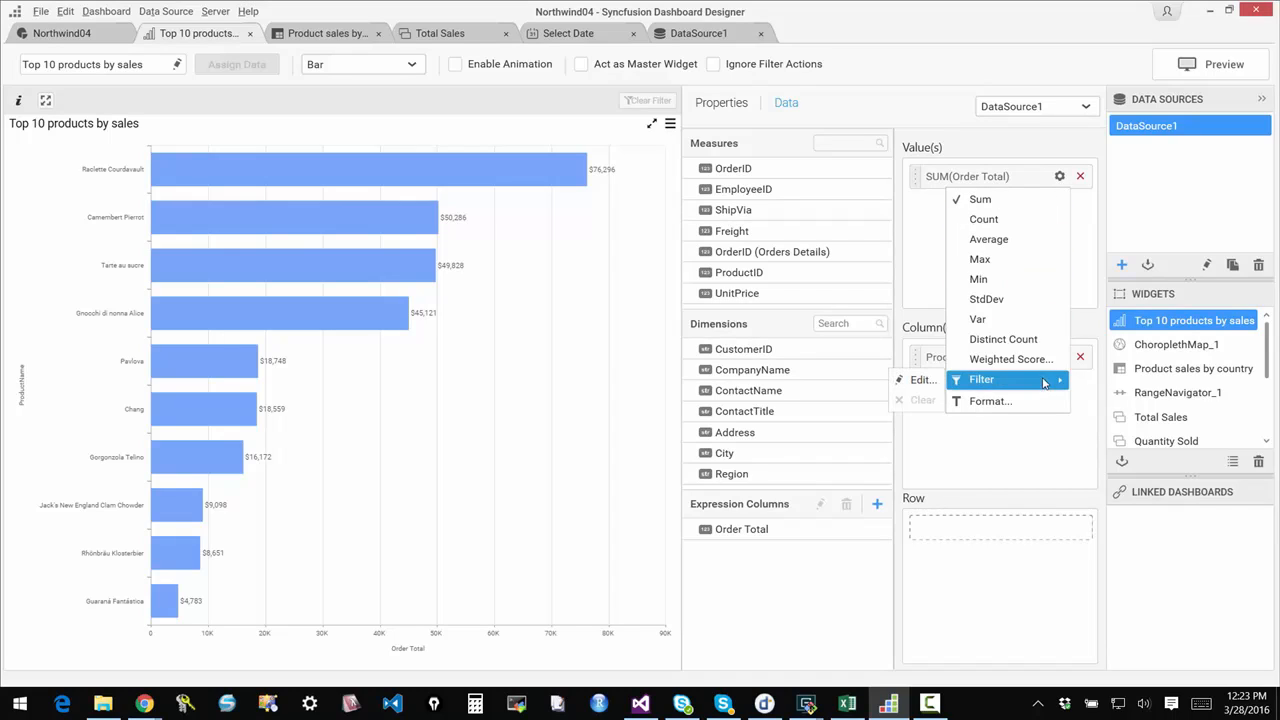
click(1086, 279)
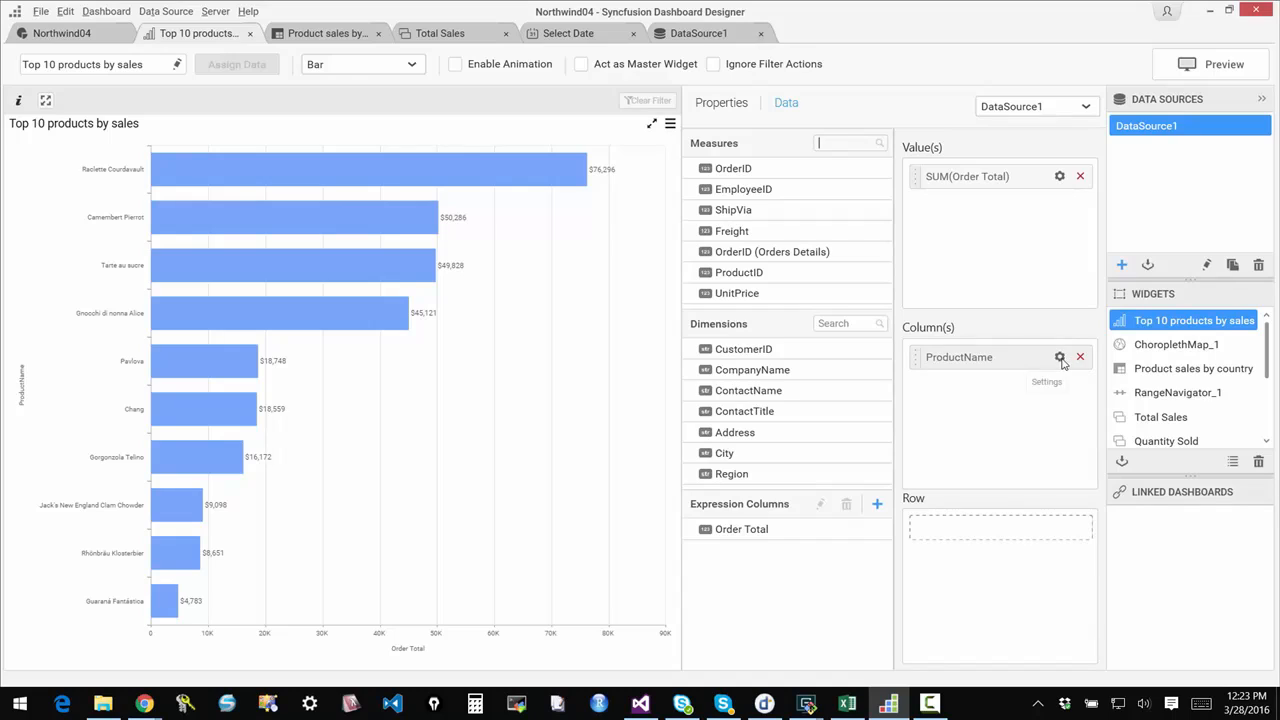
click(1060, 357)
click(966, 417)
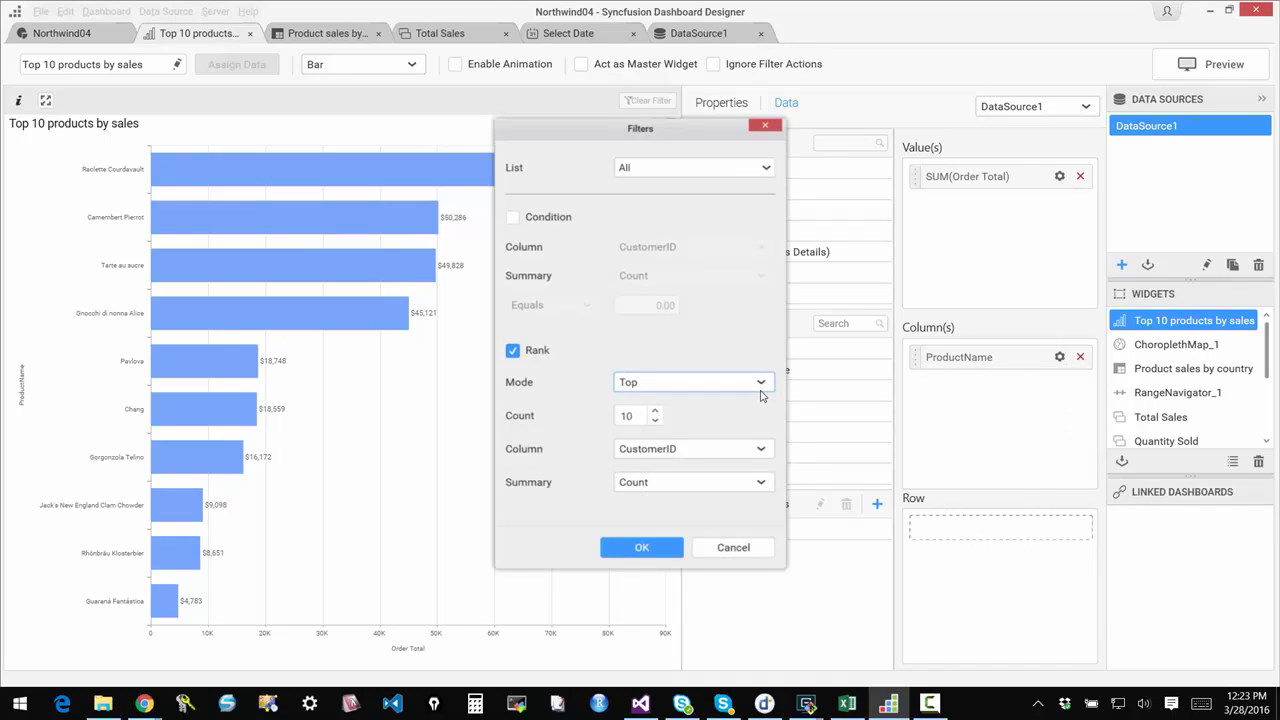
click(735, 550)
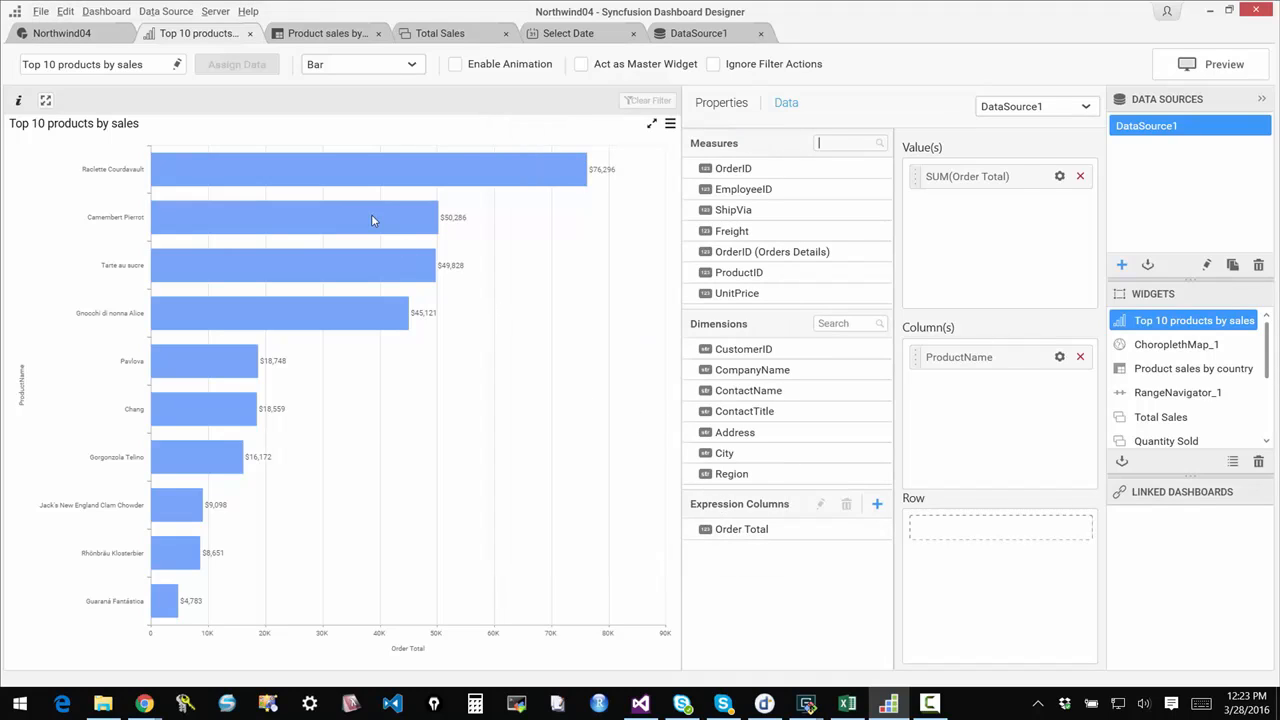
Return to the Northwind04 dashboard, look over the available widget types and preview the dashboard in a fully visible browser window
click(60, 34)
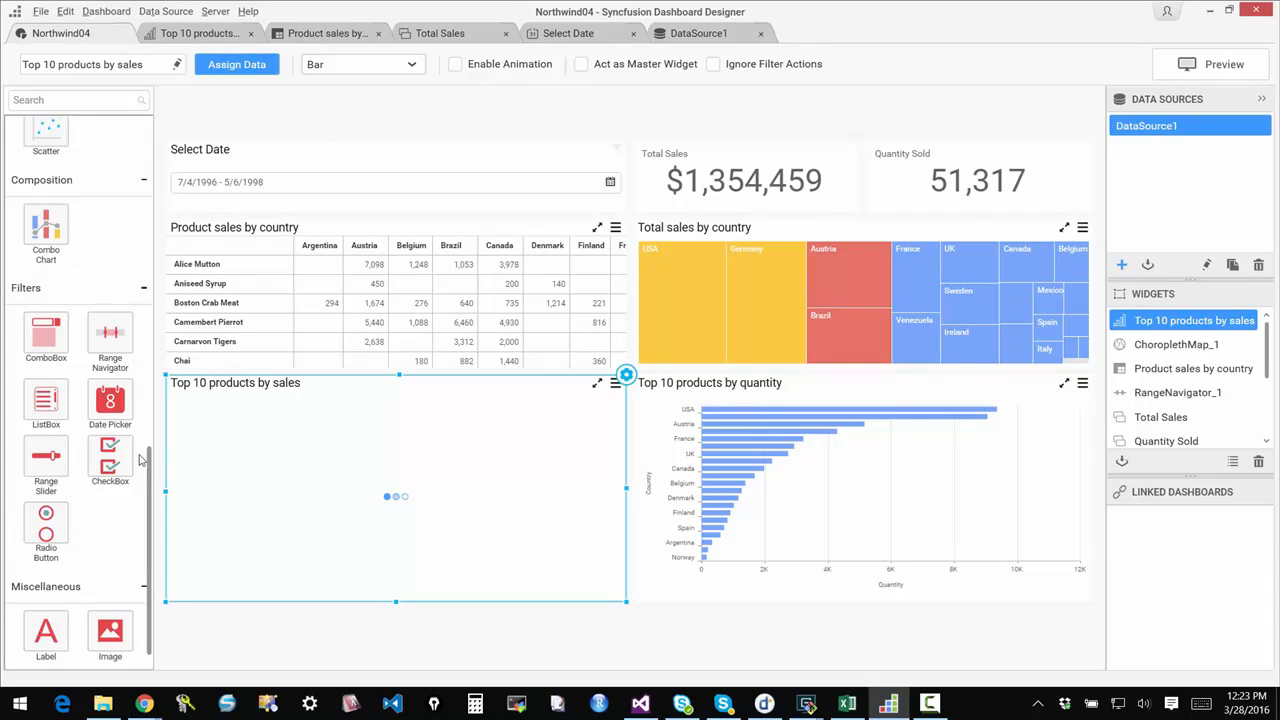
drag(149, 451, 150, 140)
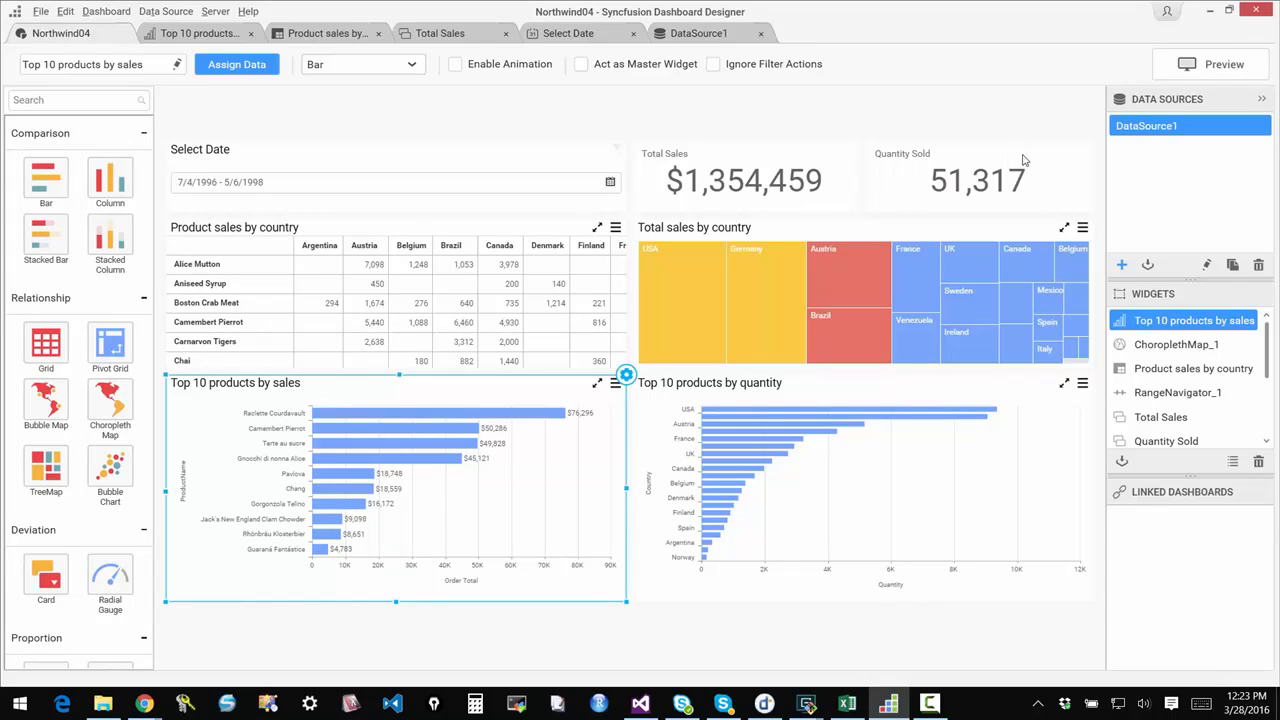
click(1191, 70)
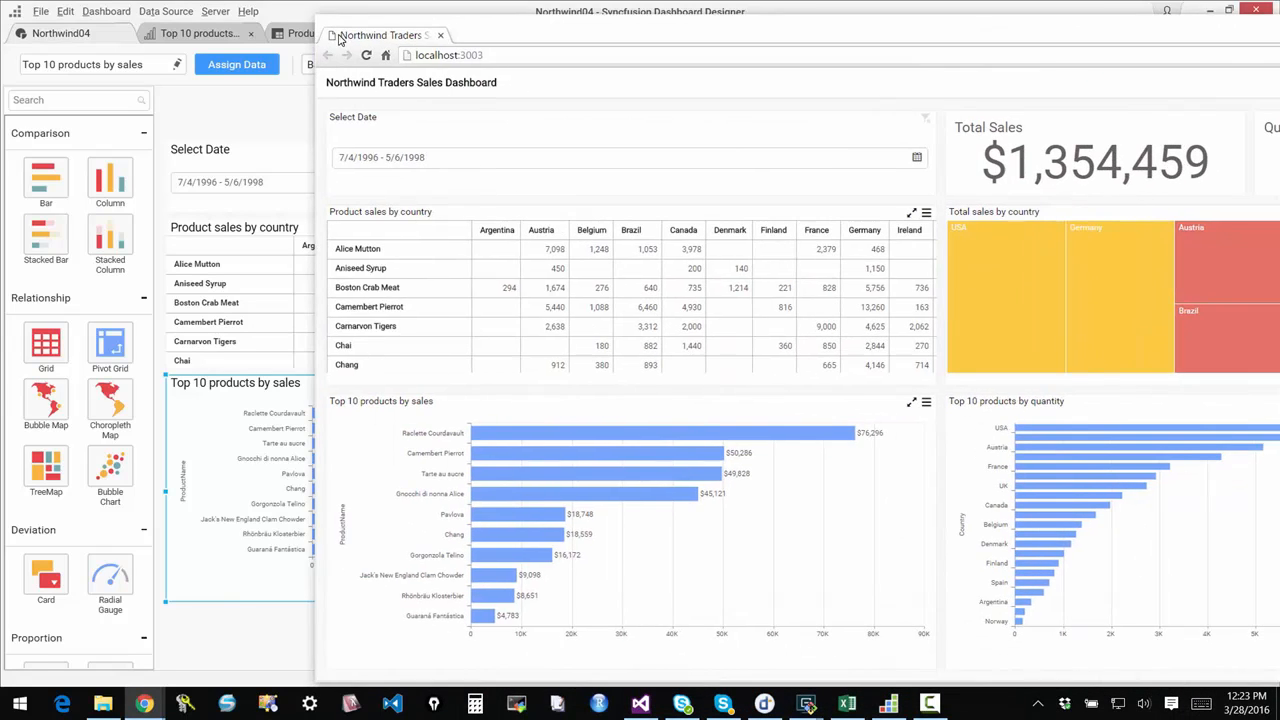
drag(340, 38, 195, 110)
drag(417, 102, 315, 48)
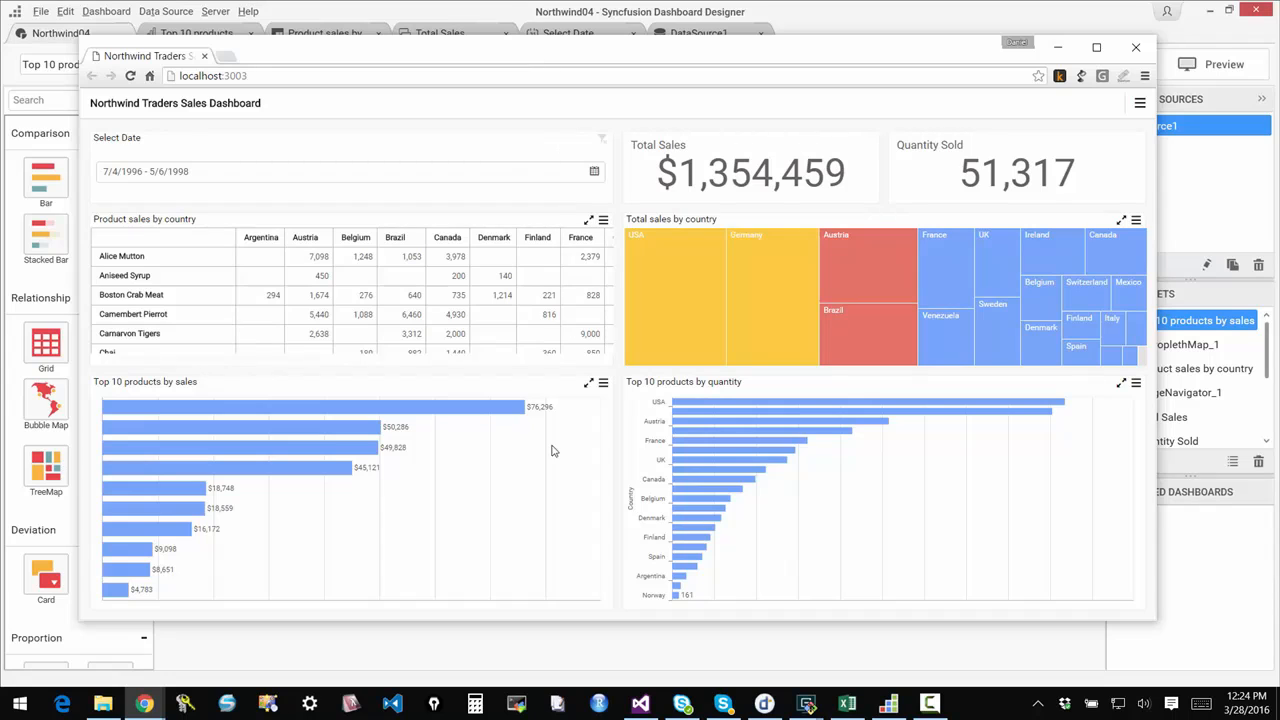
drag(530, 56, 564, 69)
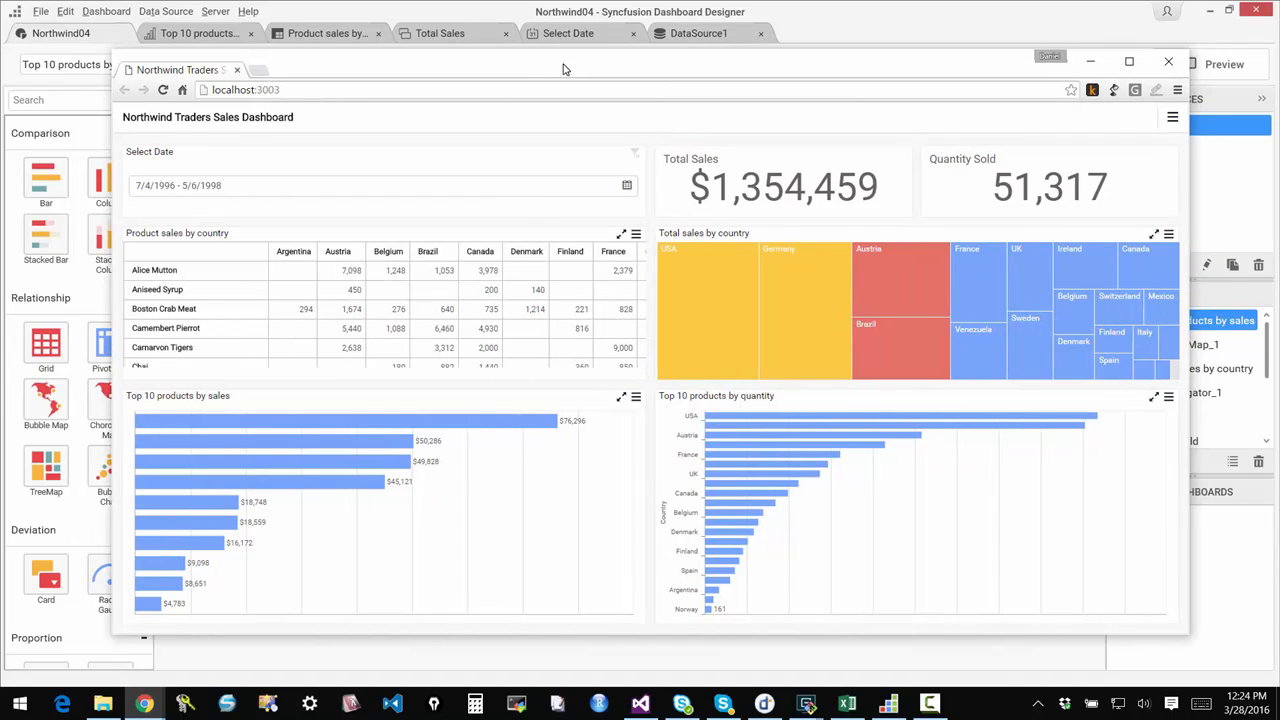
drag(563, 69, 592, 85)
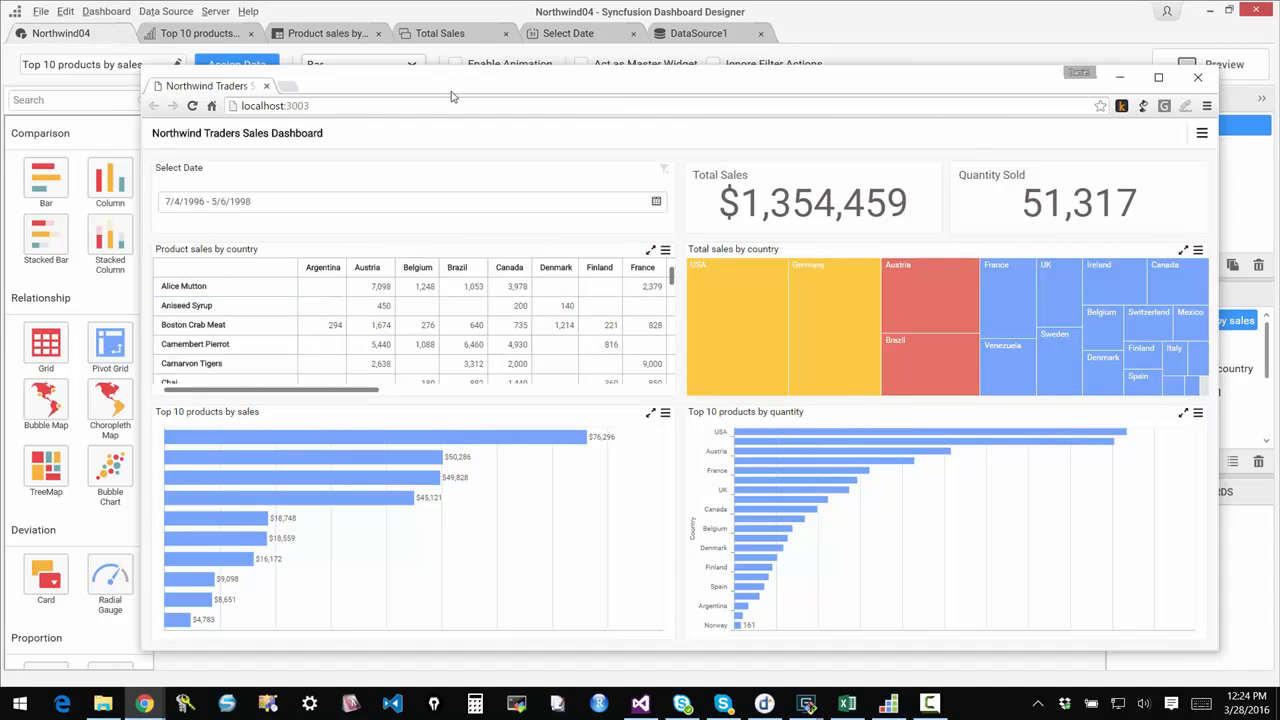
drag(451, 96, 435, 298)
drag(424, 288, 405, 51)
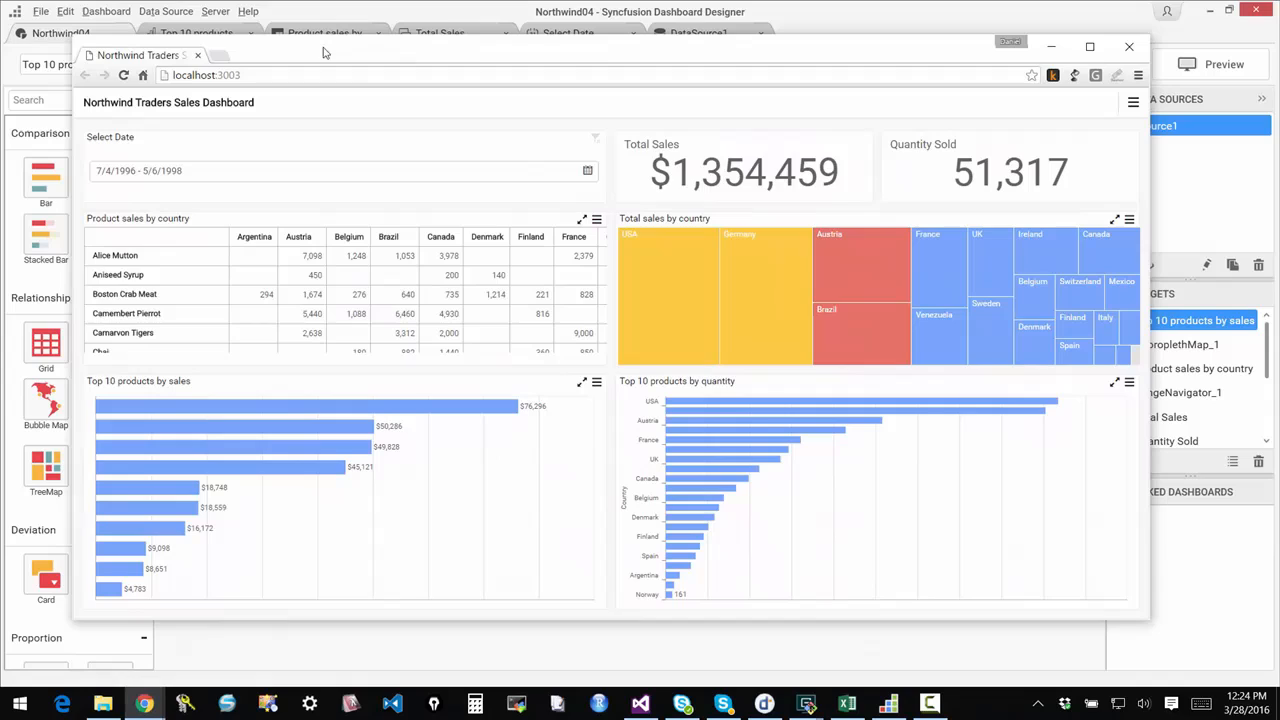
Return to Dashboard Designer and review the server login and publishing options without choosing any
click(215, 11)
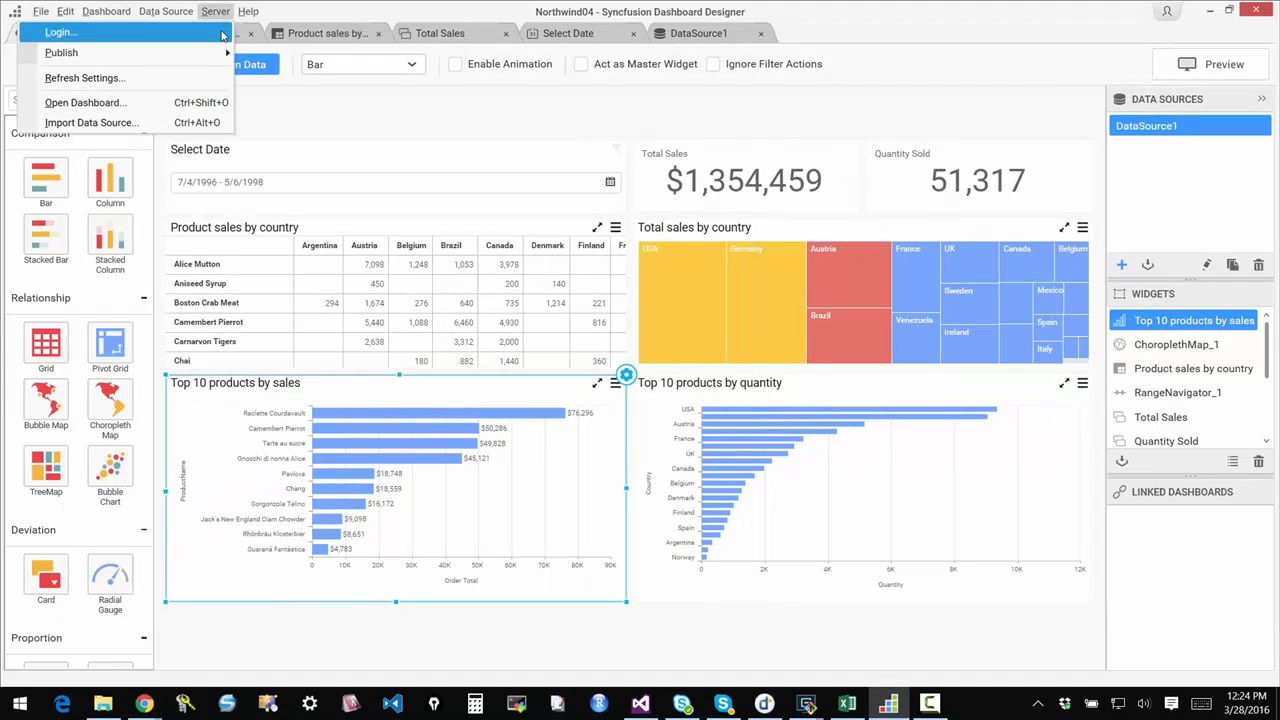
mouse_move(229, 54)
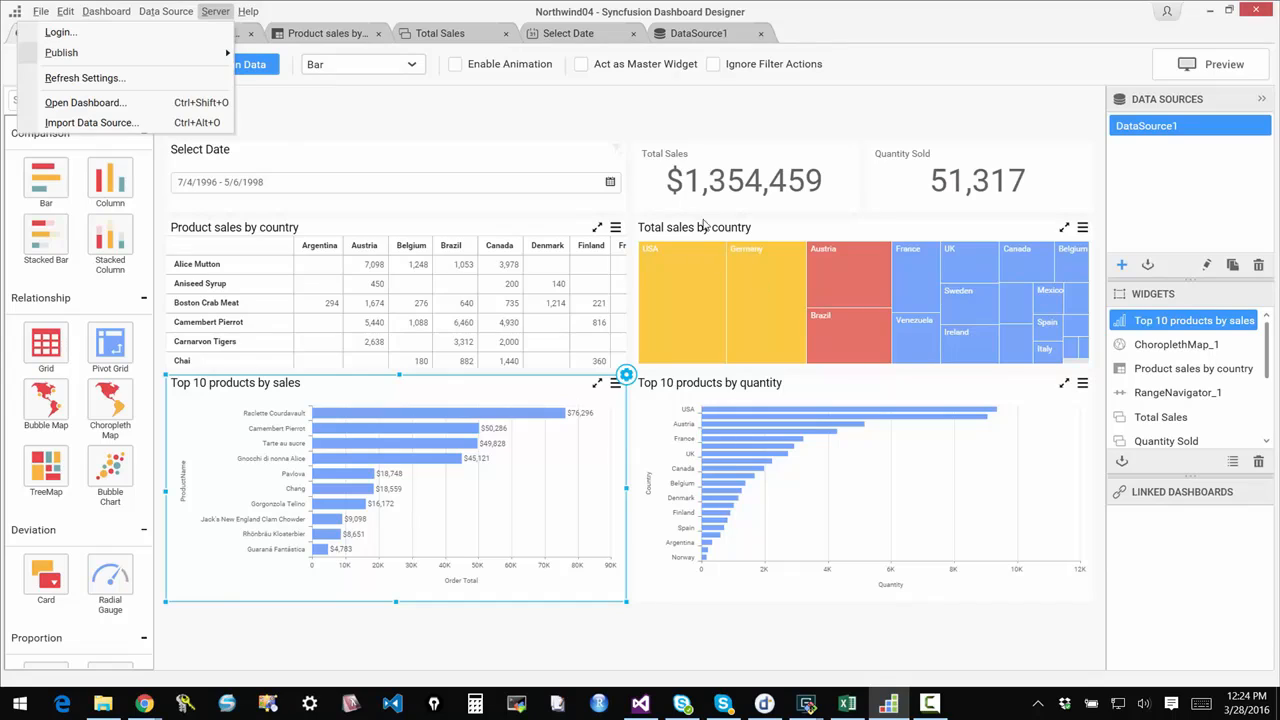
click(886, 19)
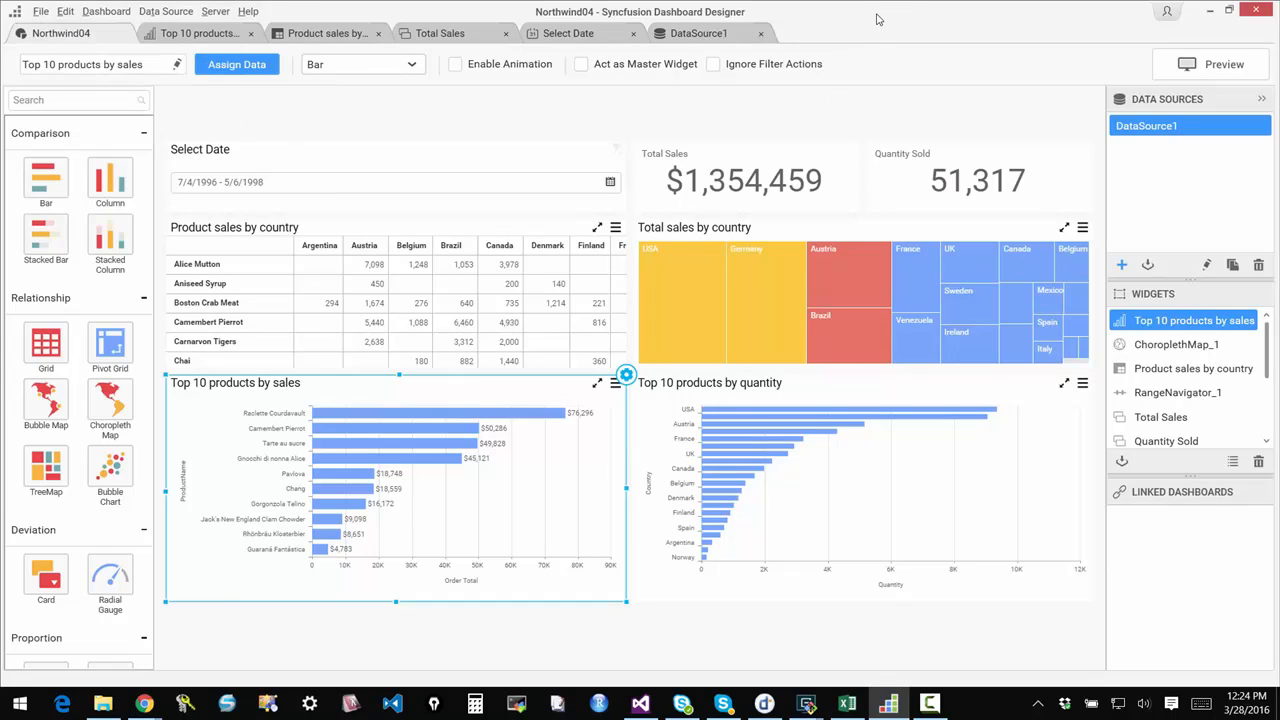